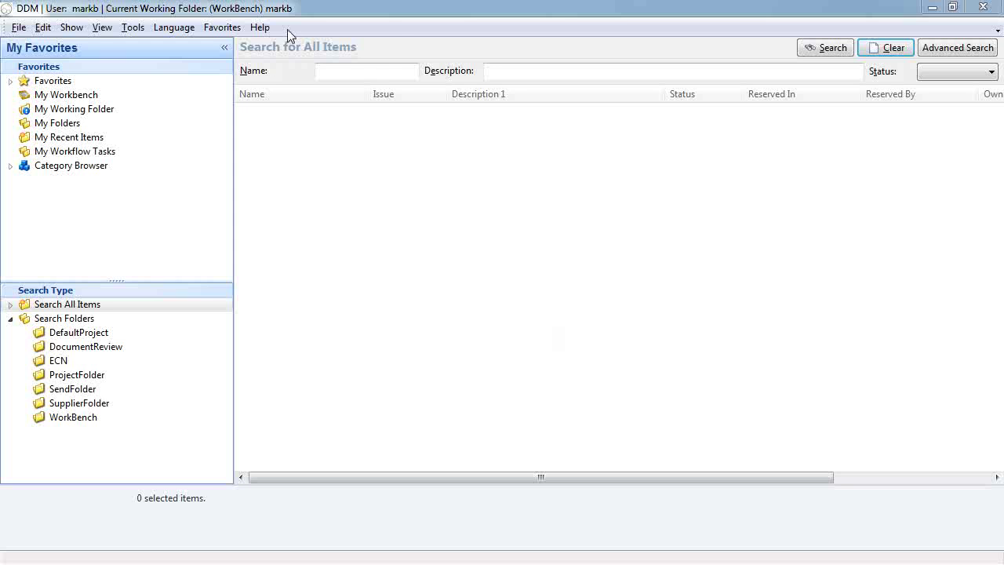
# Check the DesignDataManager version information and close it
pyautogui.click(260, 27)
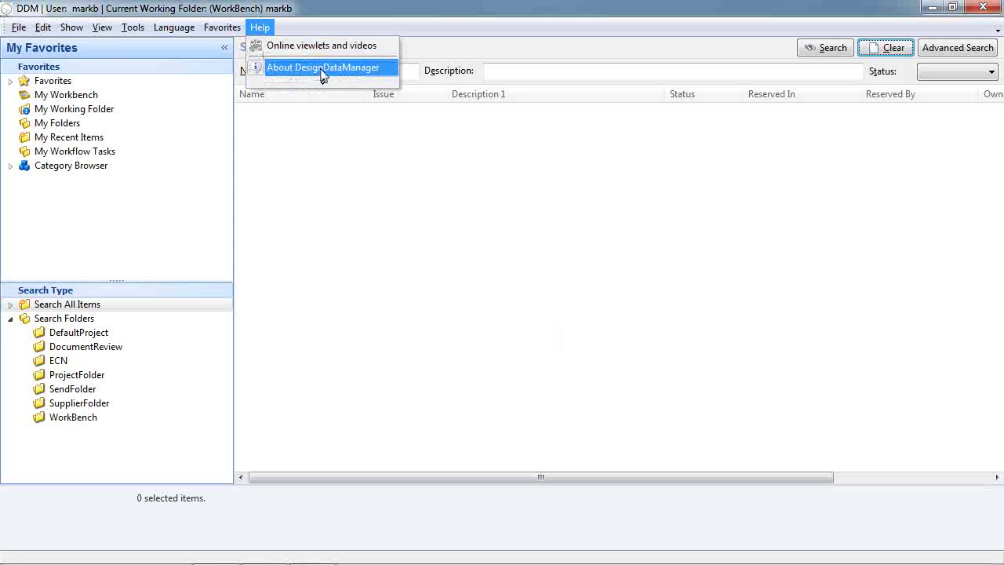
pyautogui.click(322, 68)
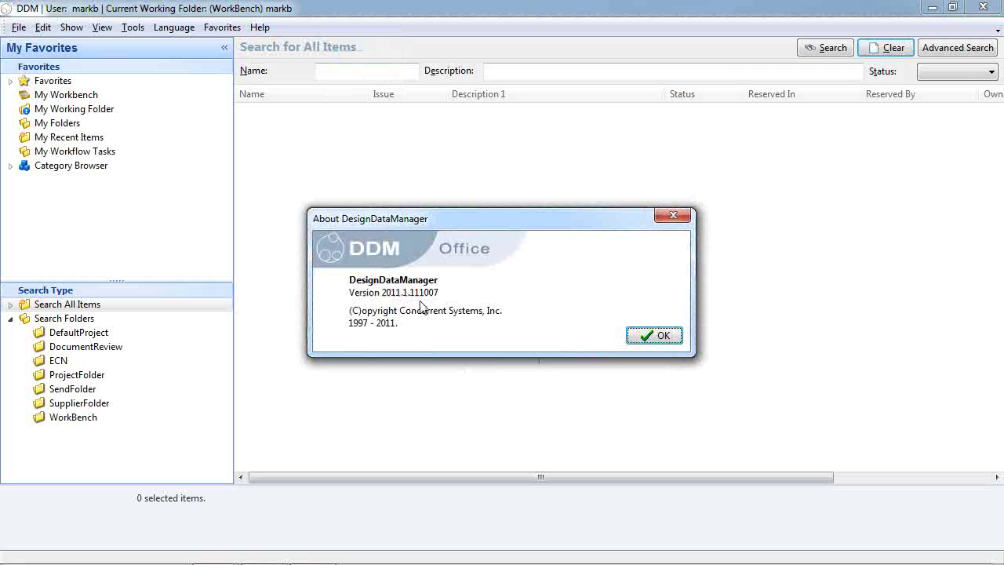
pyautogui.click(663, 338)
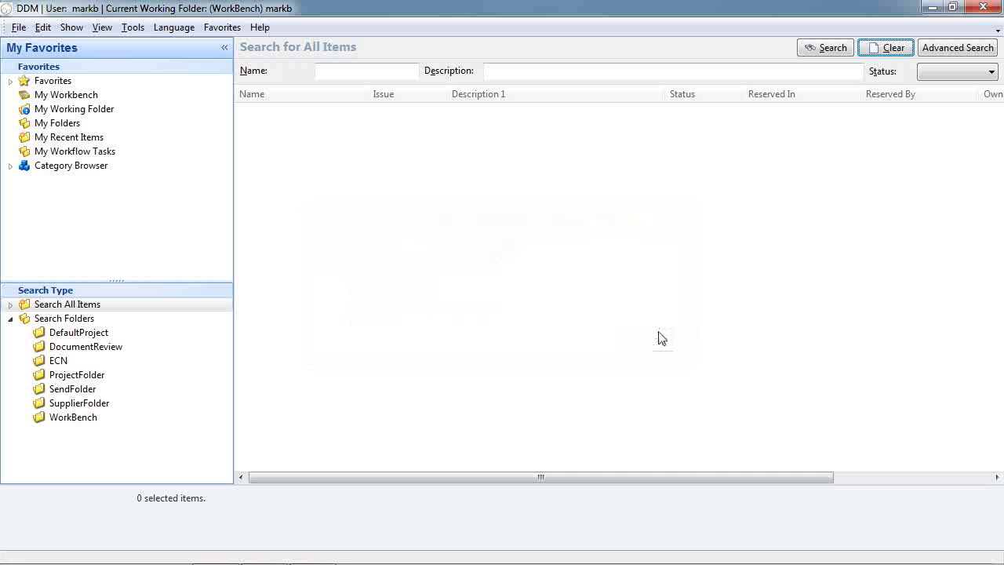
# List the Quality Manual documents in the category browser and try to preview GD-100010 issue 2
pyautogui.click(11, 167)
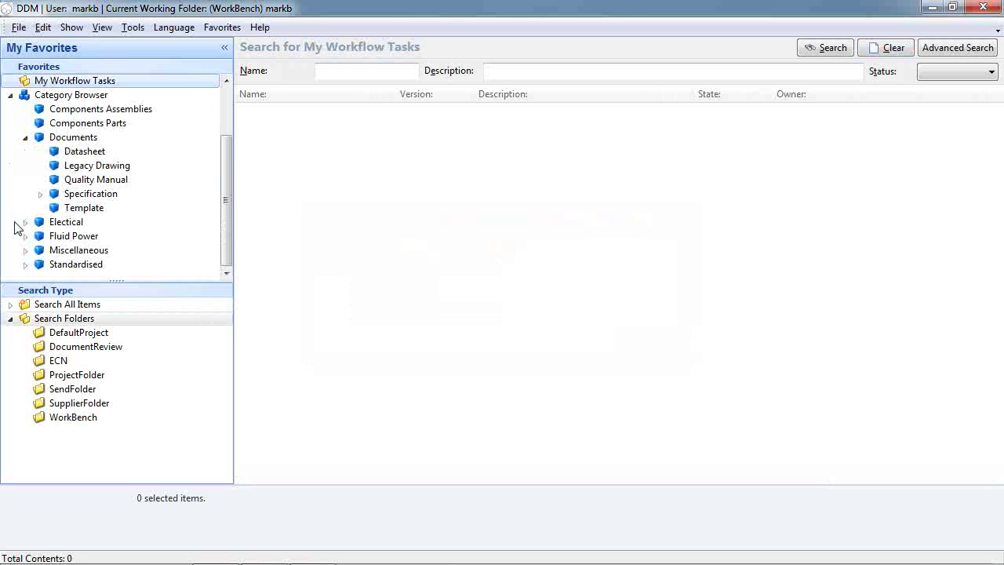
pyautogui.click(98, 180)
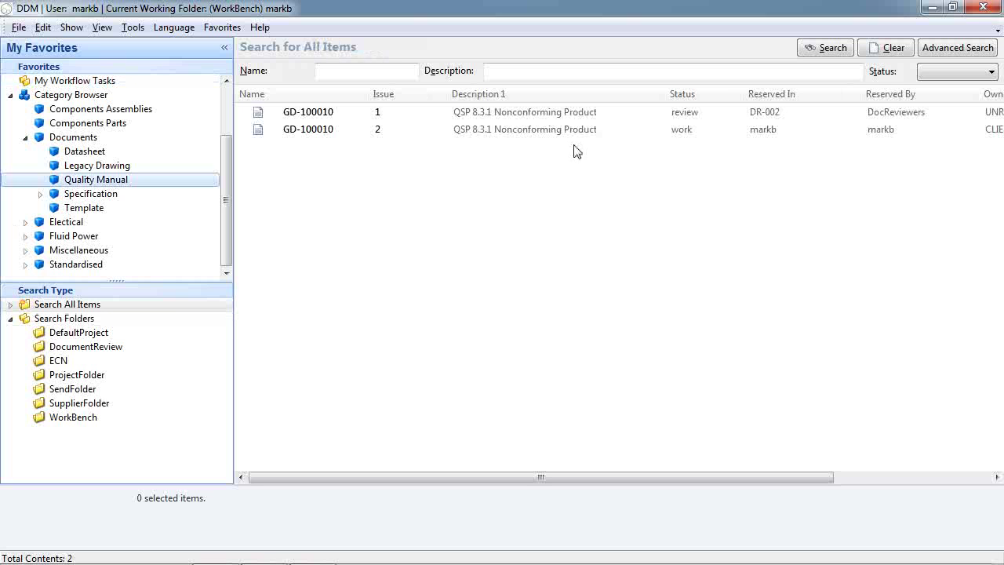
pyautogui.click(318, 131)
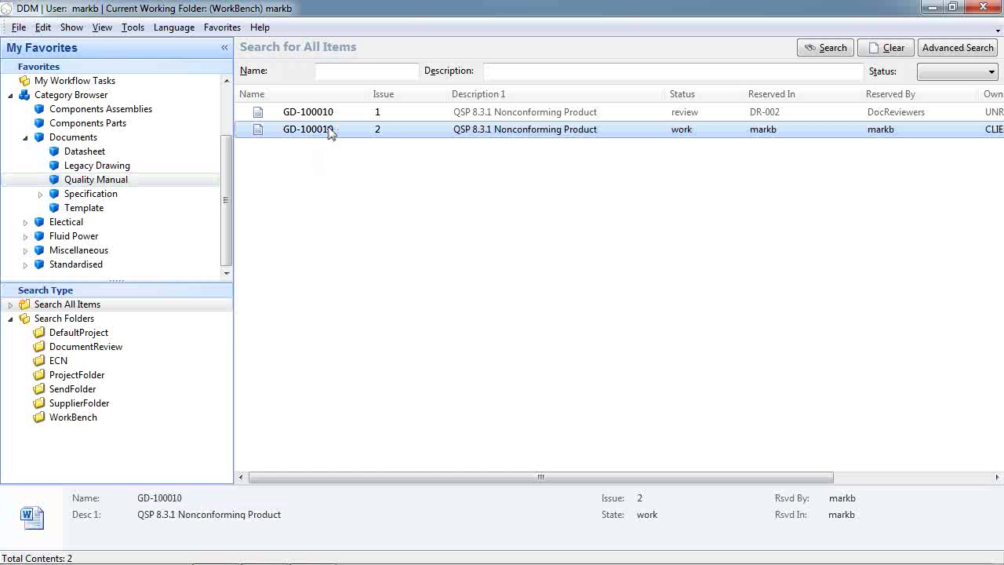
pyautogui.rightClick(330, 135)
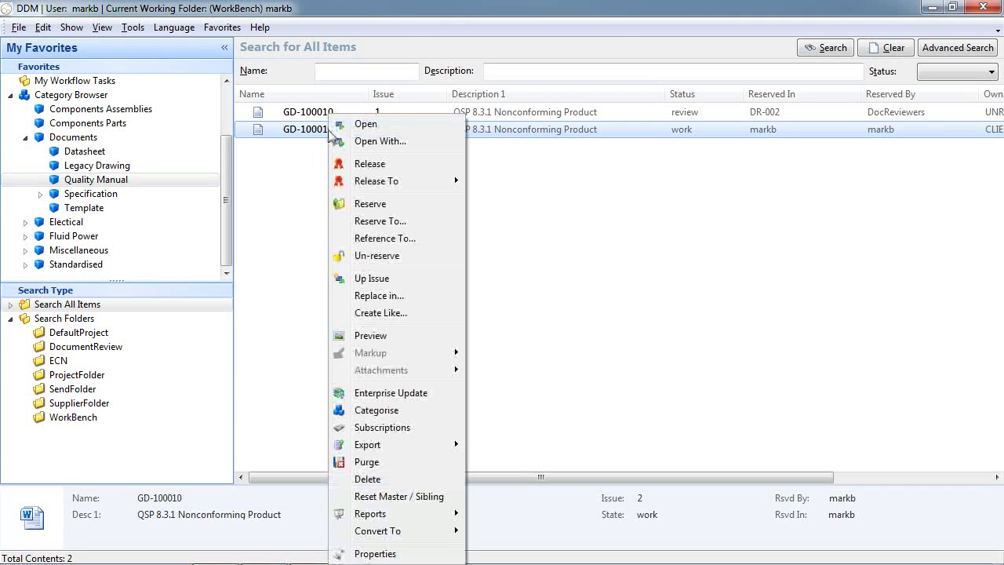
pyautogui.click(383, 336)
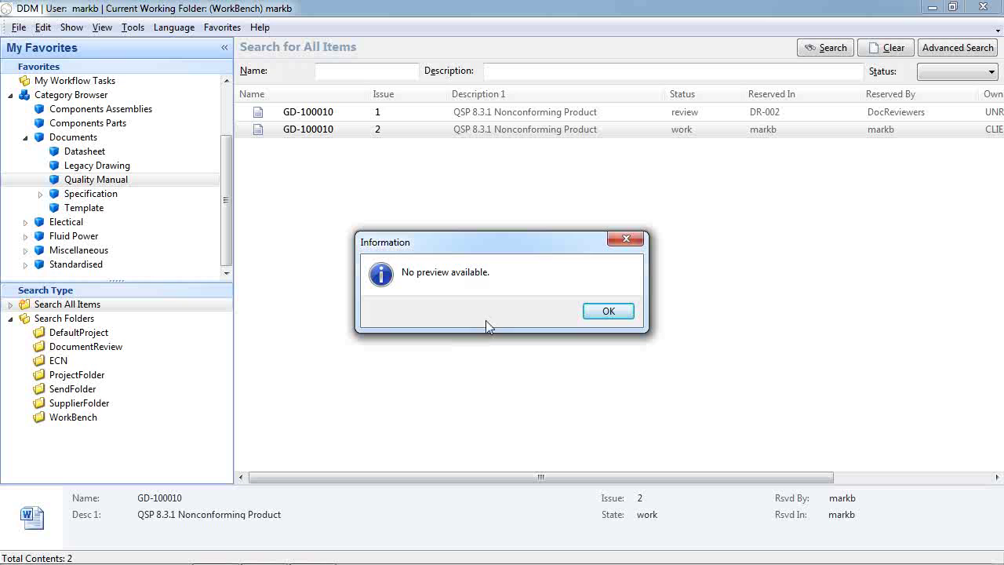
pyautogui.click(609, 311)
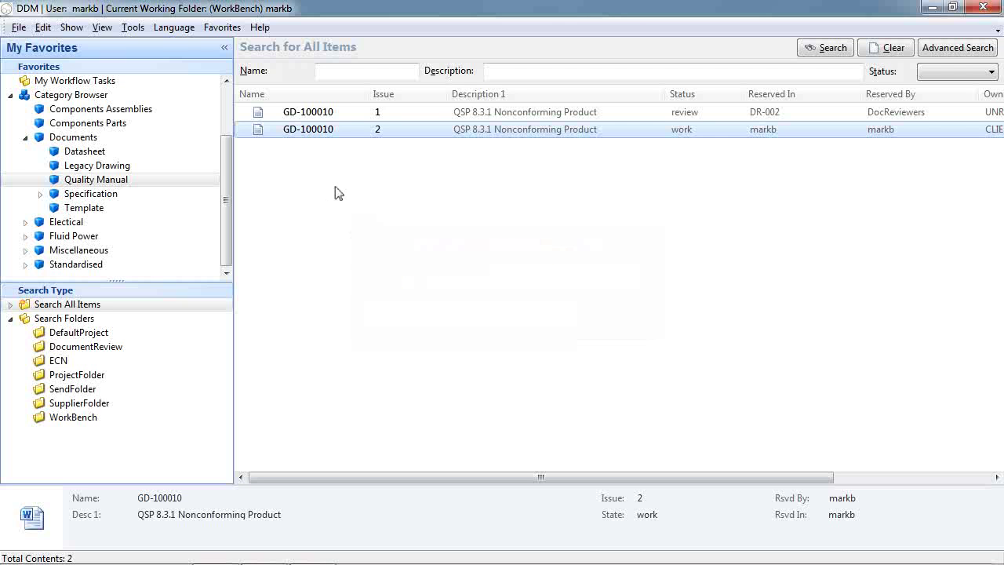
# Open GD-100010 issue 2 in Word and publish it as GD-100010(2).pdf in its working folder, closing the resulting PDF
pyautogui.doubleClick(329, 128)
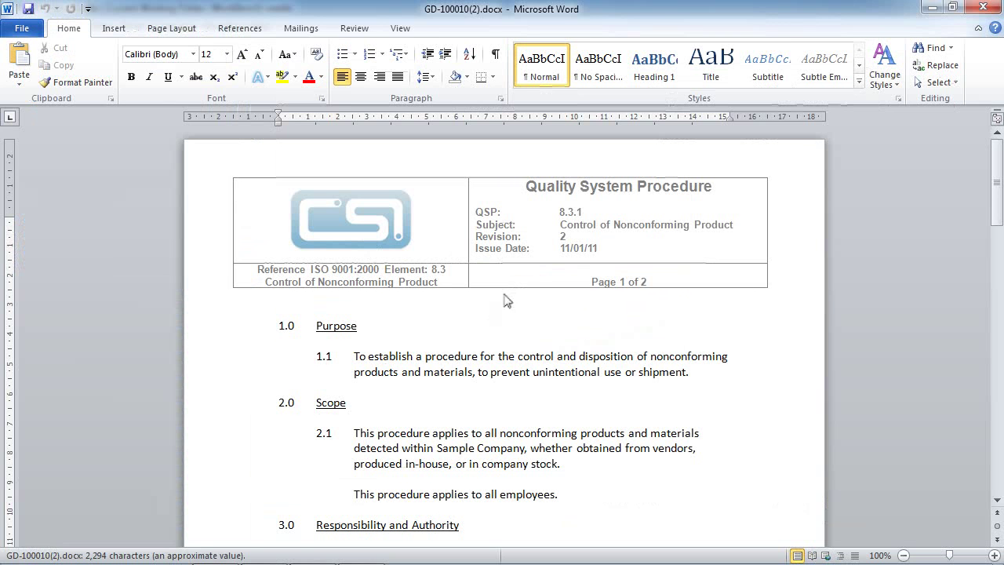
pyautogui.click(11, 31)
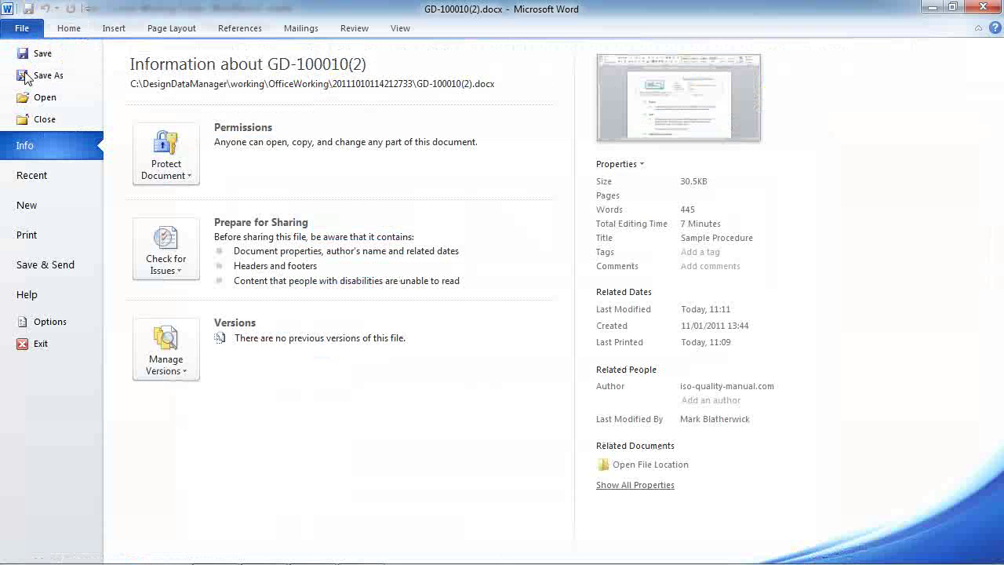
pyautogui.click(47, 76)
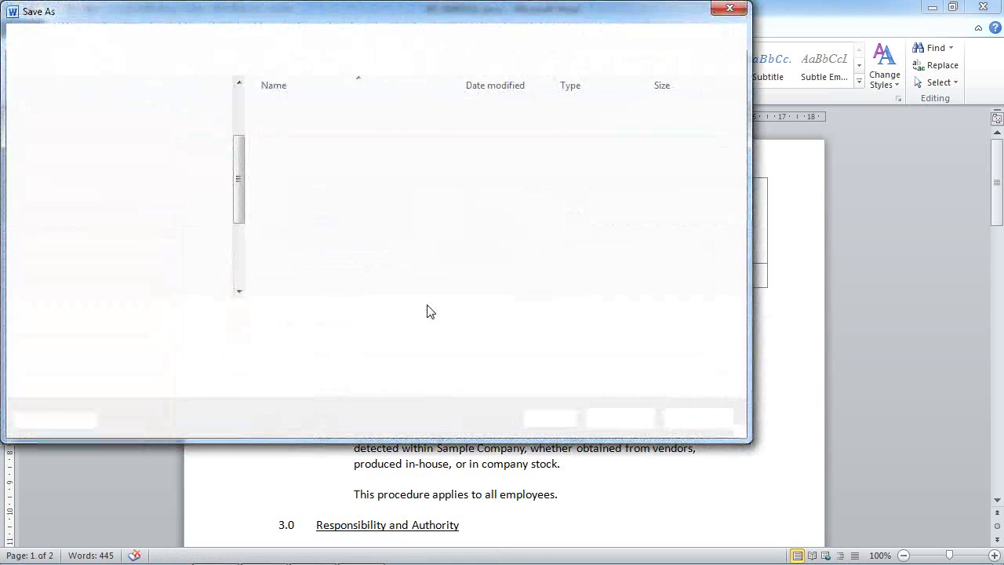
pyautogui.click(345, 336)
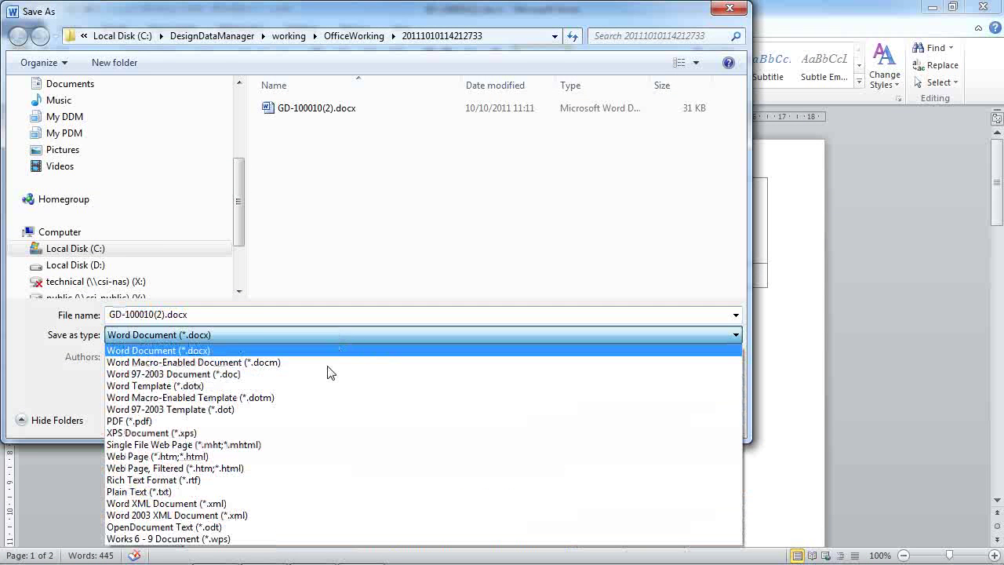
pyautogui.click(301, 423)
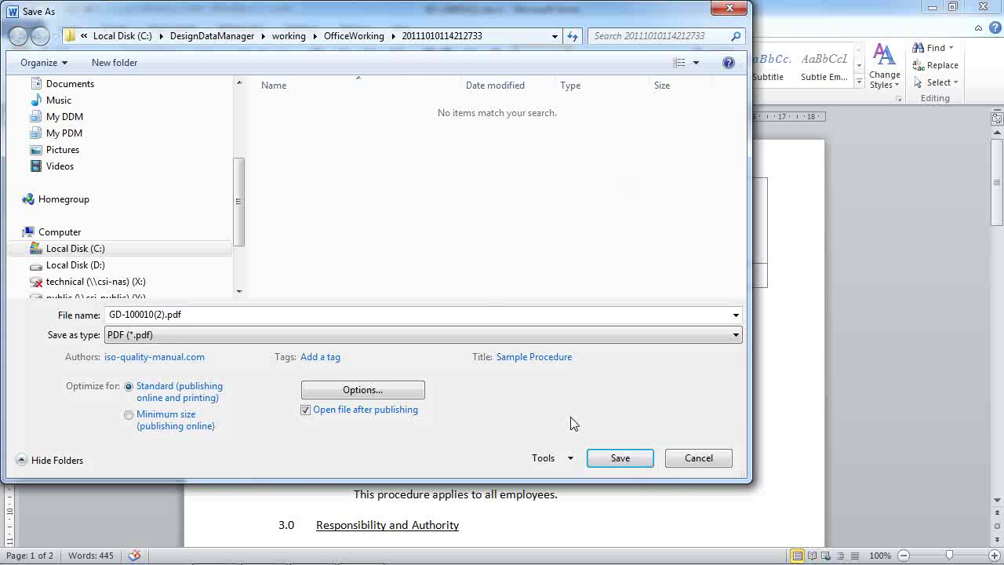
pyautogui.click(637, 459)
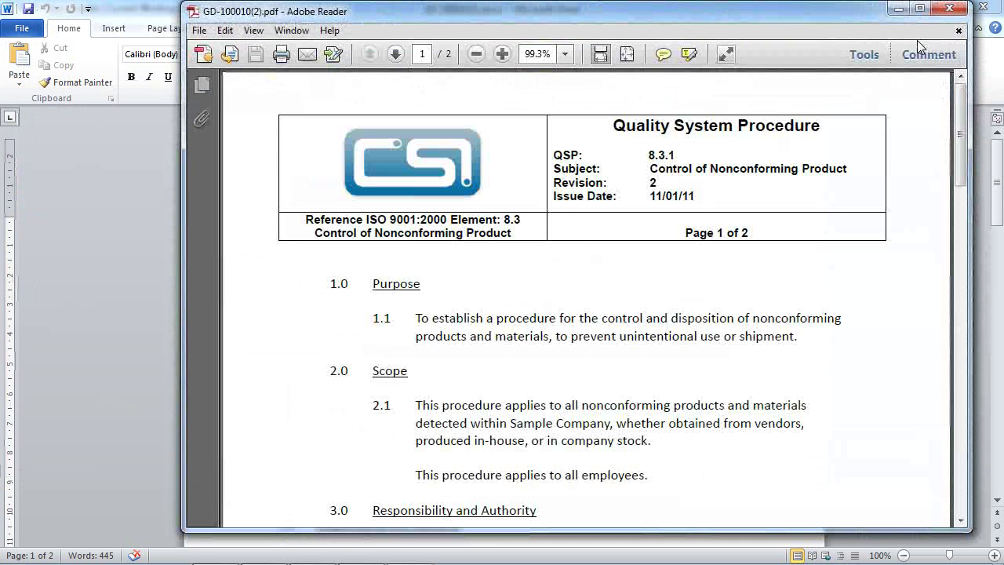
pyautogui.click(950, 8)
# Save the Word document back to DDM, overwriting GD-100010 issue 2, and close Word
pyautogui.click(688, 372)
pyautogui.click(27, 9)
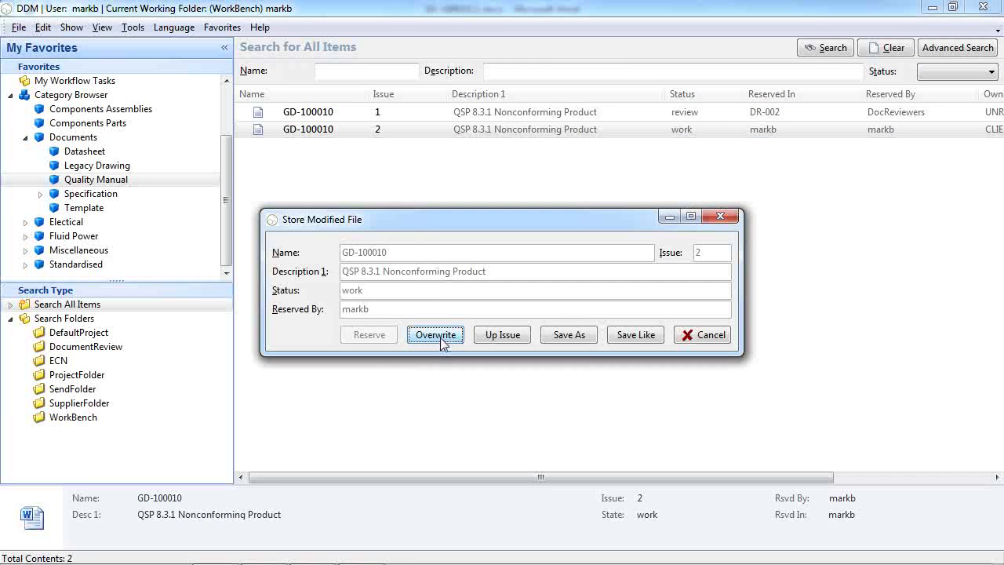
pyautogui.click(442, 339)
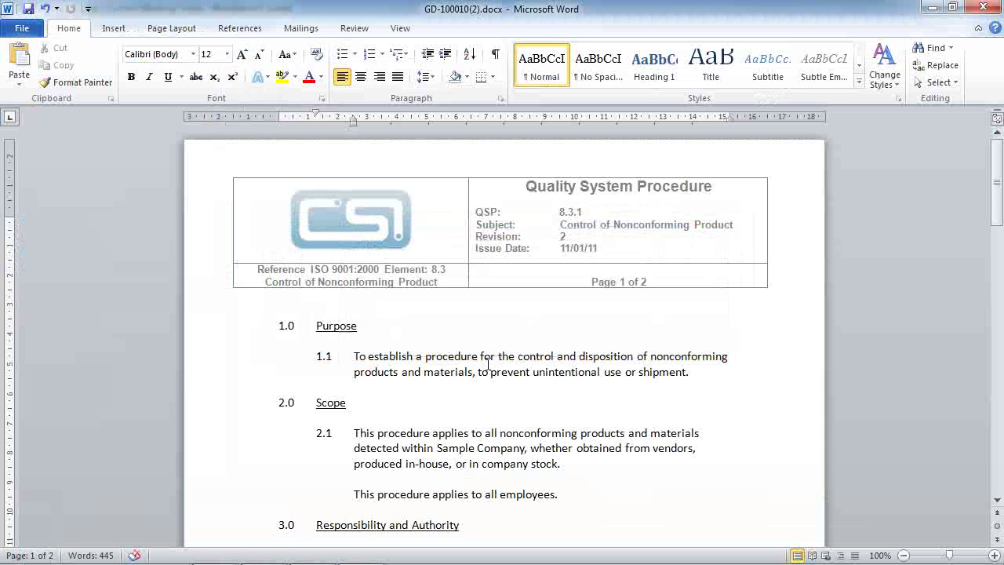
pyautogui.click(986, 7)
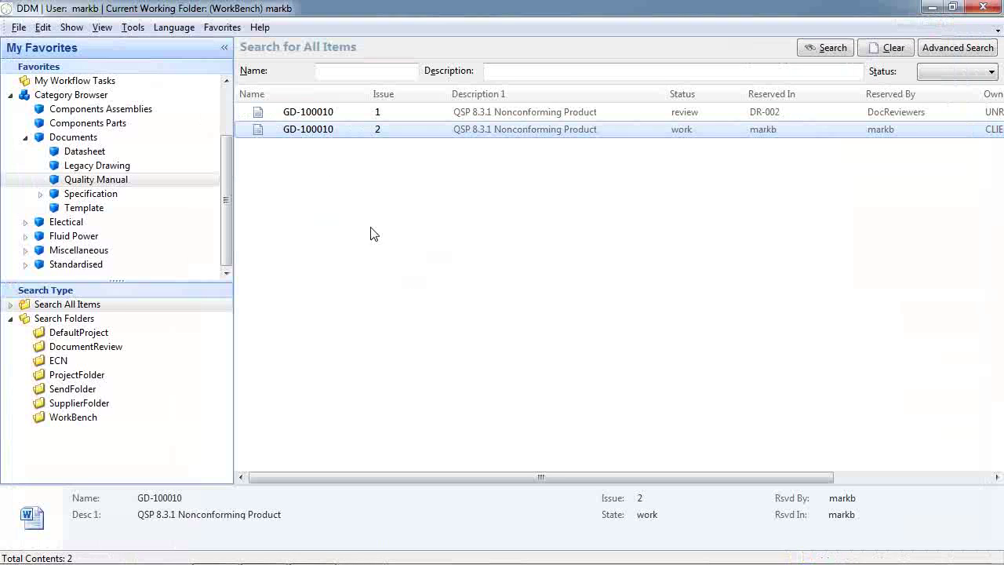
# View the PDF preview of GD-100010 issue 2 using both its Preview command and its document thumbnail
pyautogui.rightClick(343, 129)
pyautogui.click(415, 336)
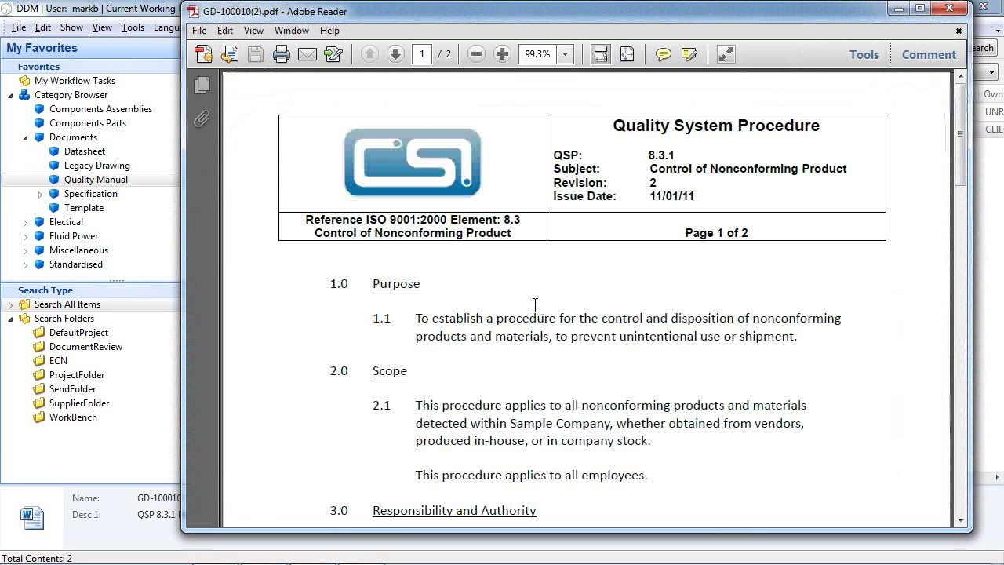
pyautogui.click(950, 8)
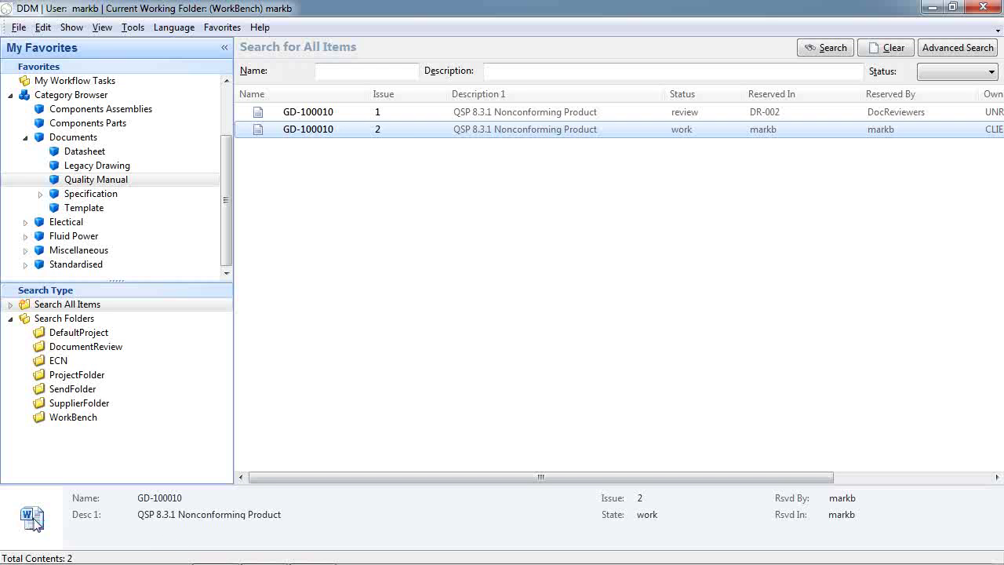
pyautogui.doubleClick(33, 518)
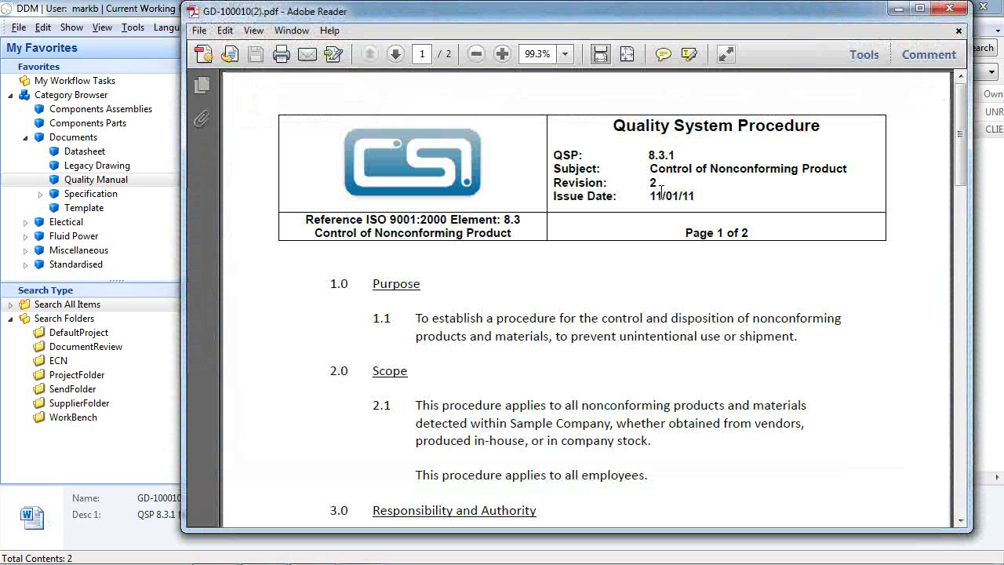
pyautogui.click(954, 10)
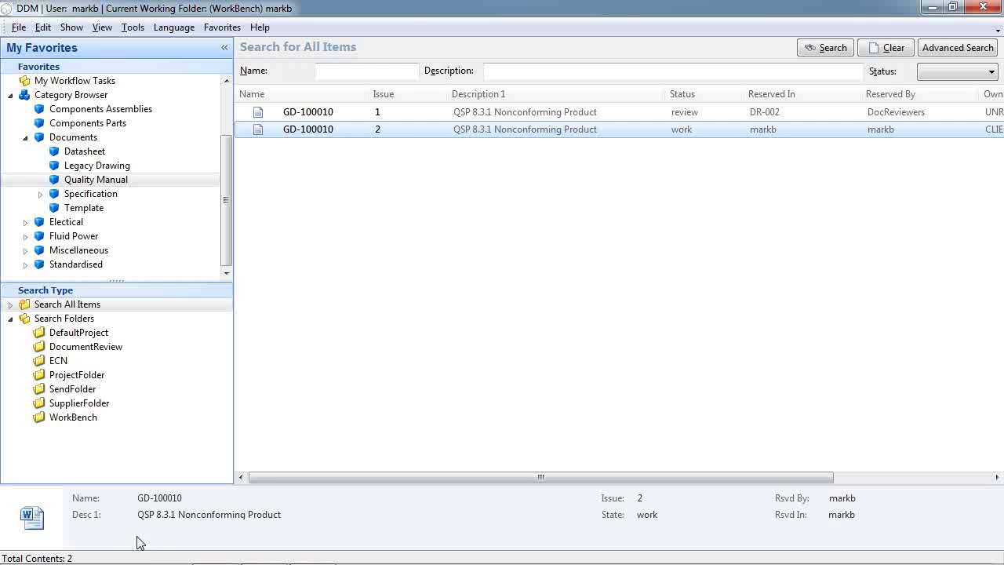
# Switch to the DesignDataManager Web Client in the browser and log in with the account username
pyautogui.rightClick(126, 557)
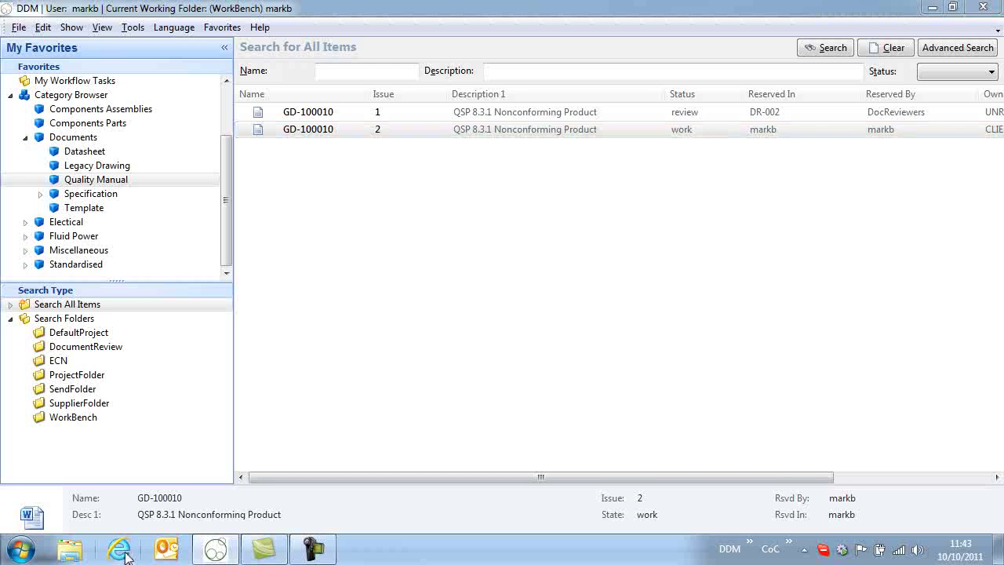
pyautogui.click(154, 239)
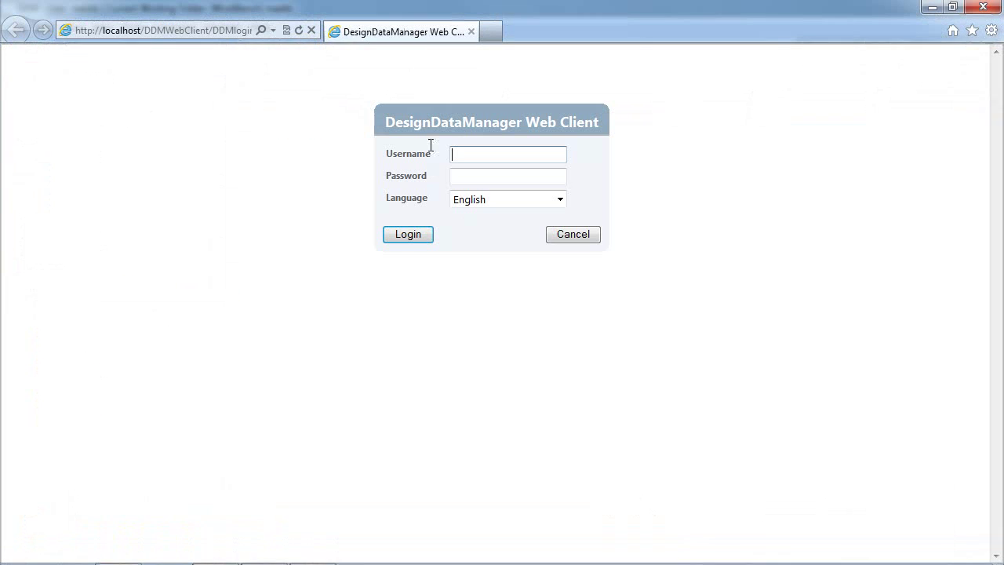
pyautogui.click(468, 154)
pyautogui.write('ma')
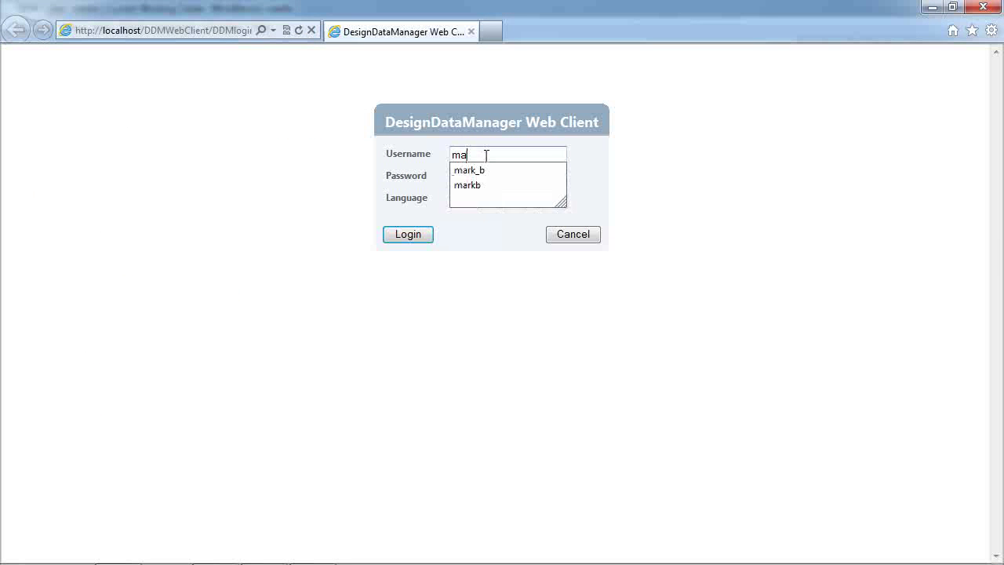
pyautogui.click(474, 186)
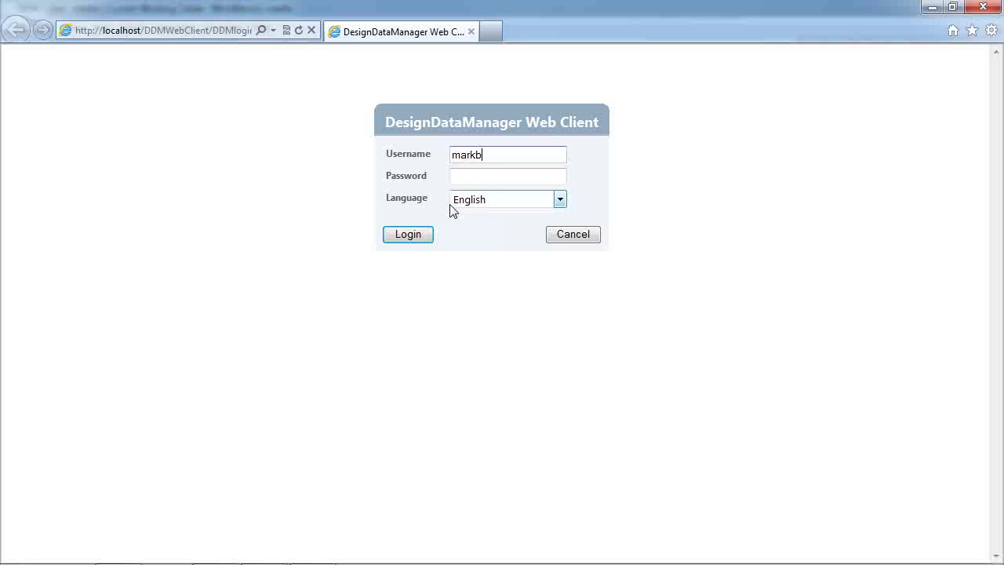
pyautogui.click(418, 239)
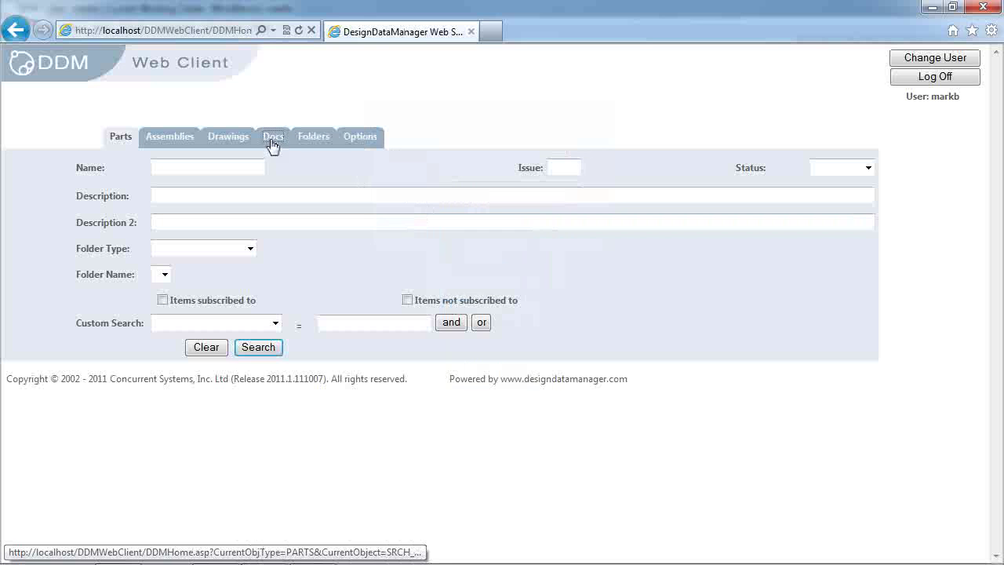
# Search the web client's documents for the name GD-100010*
pyautogui.click(272, 141)
pyautogui.click(223, 167)
pyautogui.write('GD-100010*')
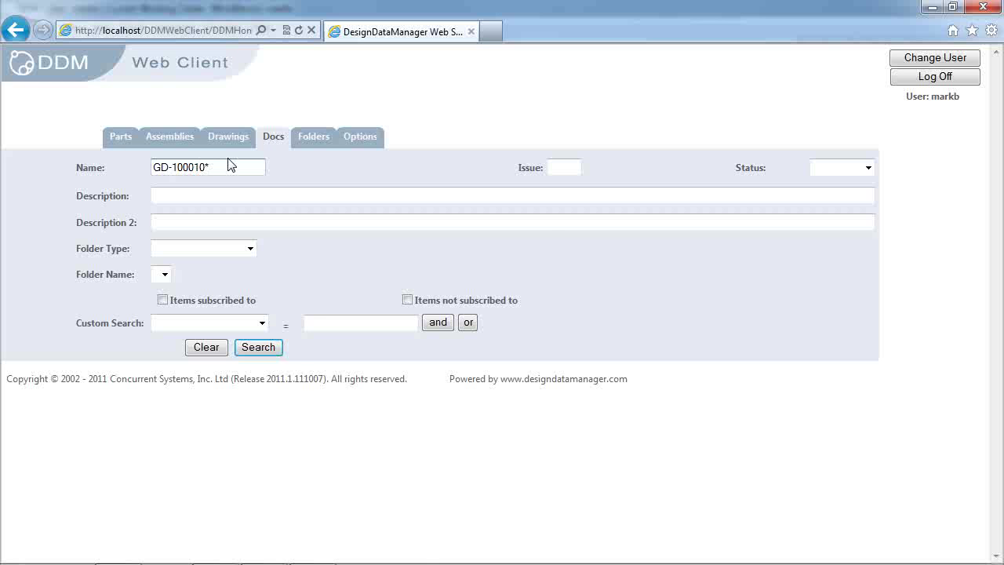
pyautogui.click(247, 348)
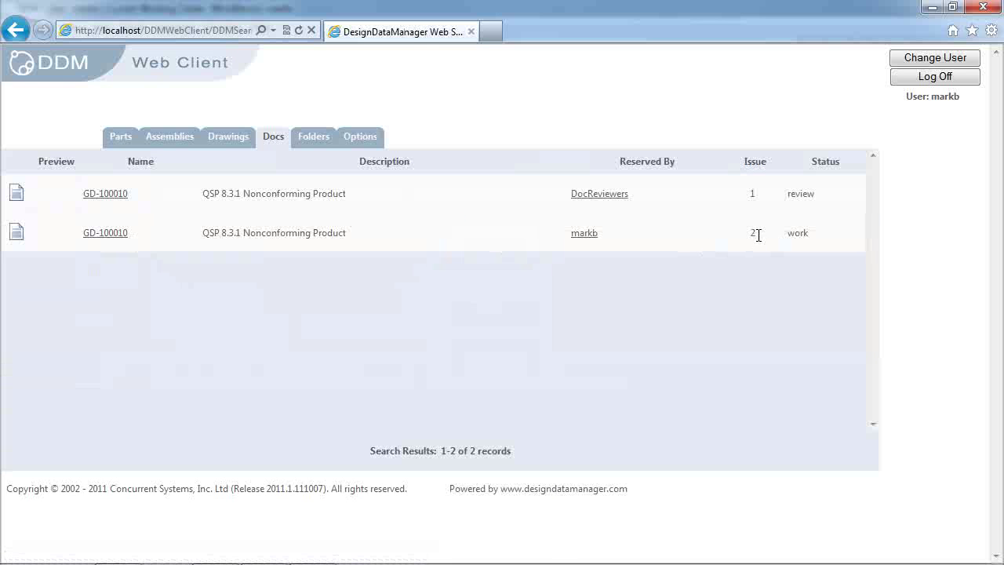
# View the PDF of GD-100010 issue 2 from its web client details and close the browser
pyautogui.click(111, 233)
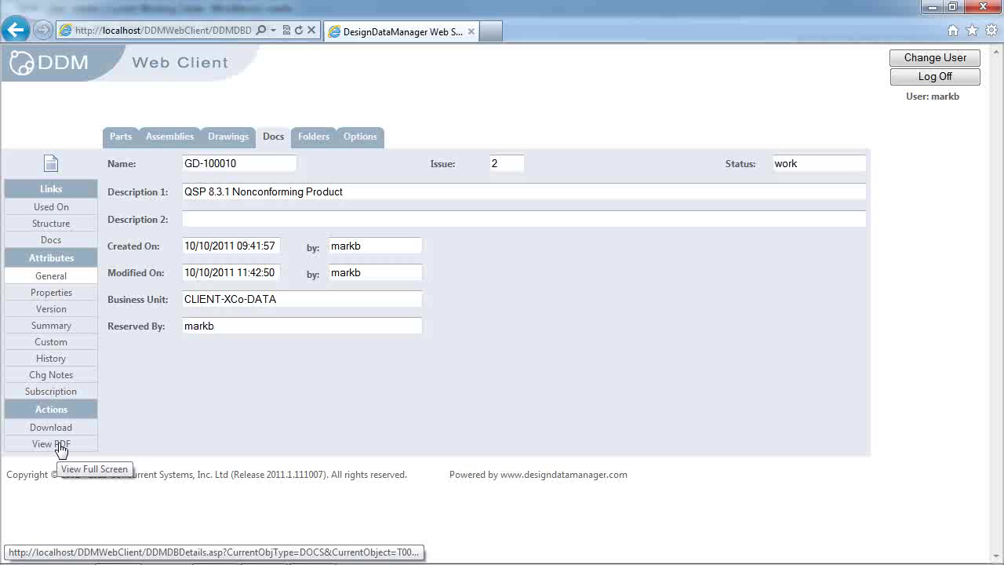
pyautogui.click(61, 447)
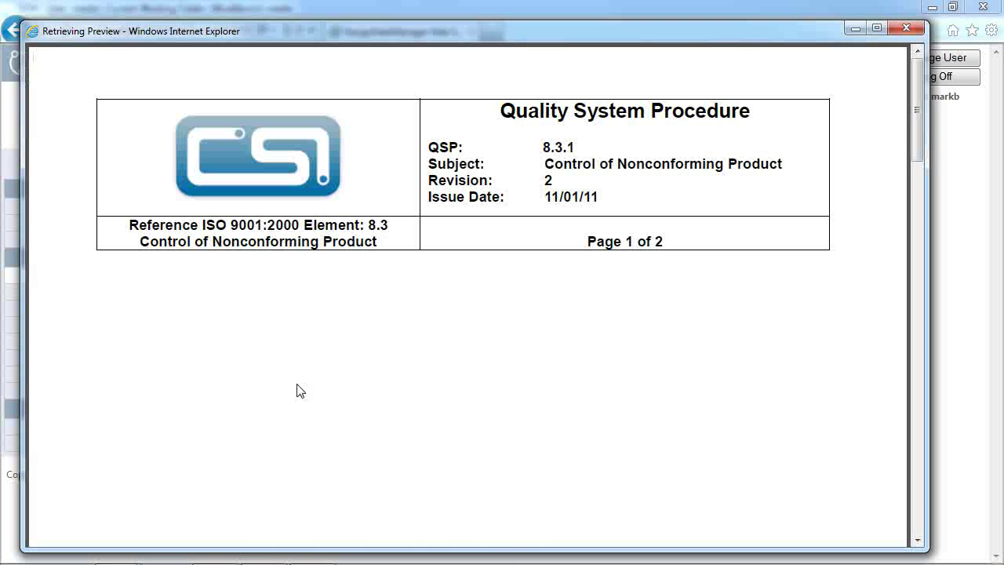
pyautogui.click(906, 28)
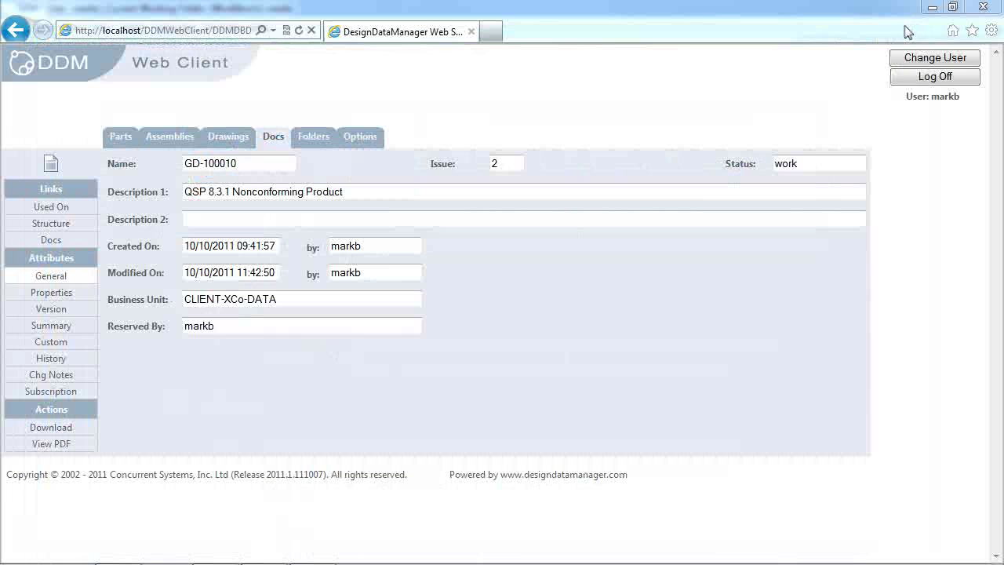
pyautogui.click(983, 6)
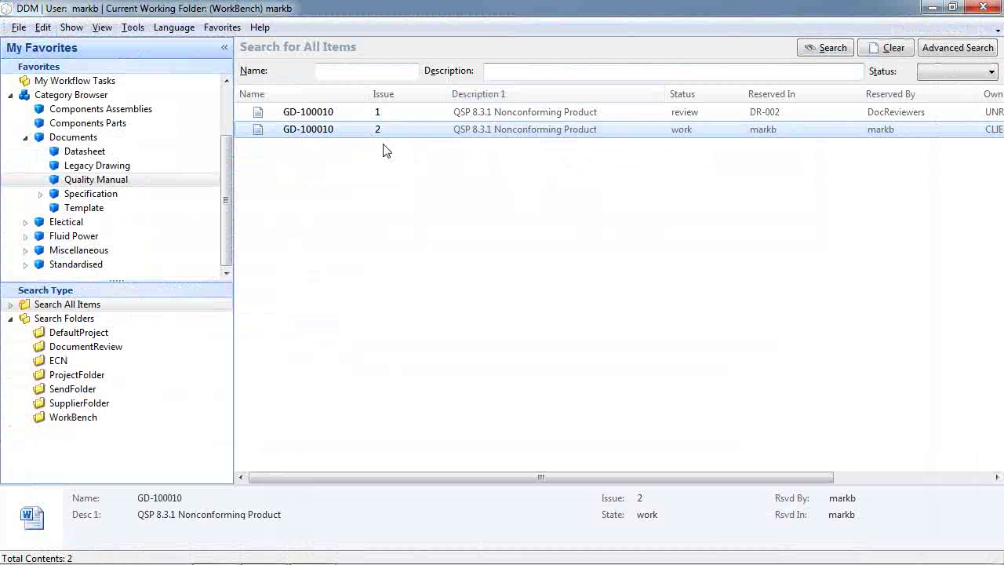
# Switch to DDM Administration and log in as administrator
pyautogui.click(133, 27)
pyautogui.click(177, 85)
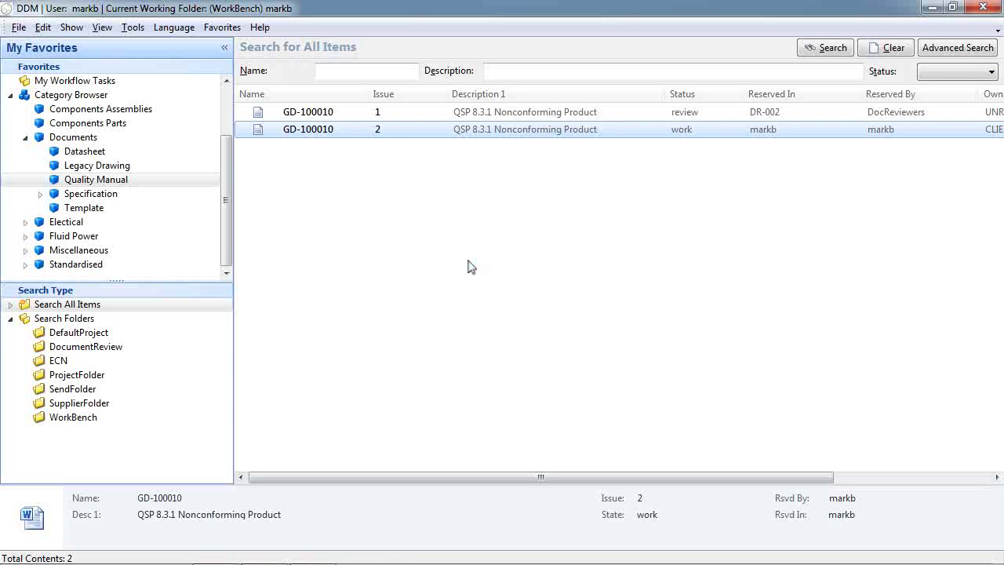
pyautogui.press('Tab')
pyautogui.press('Return')
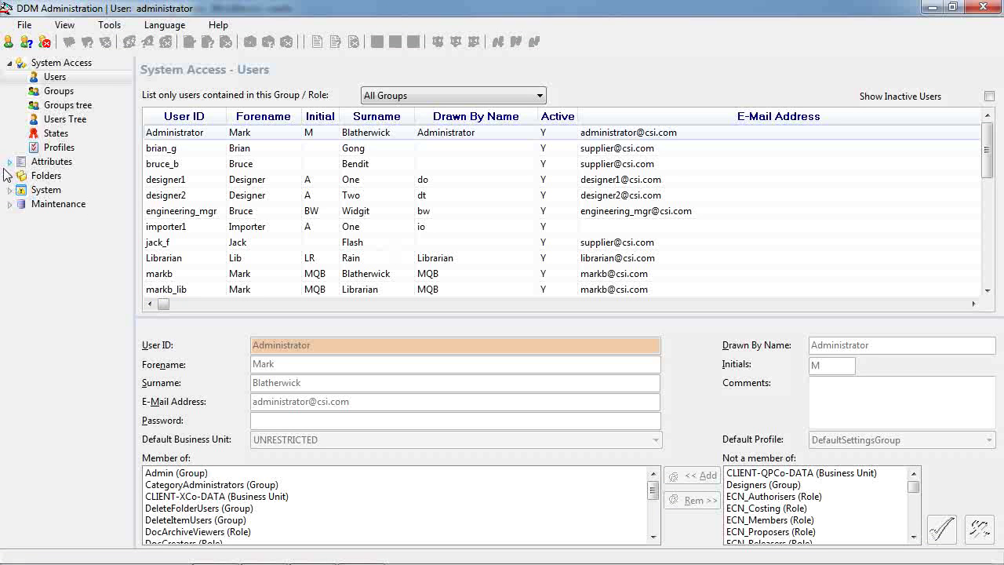
# Review the system configuration settings for removing PDF previews from documents, and close DDM Administration
pyautogui.click(10, 189)
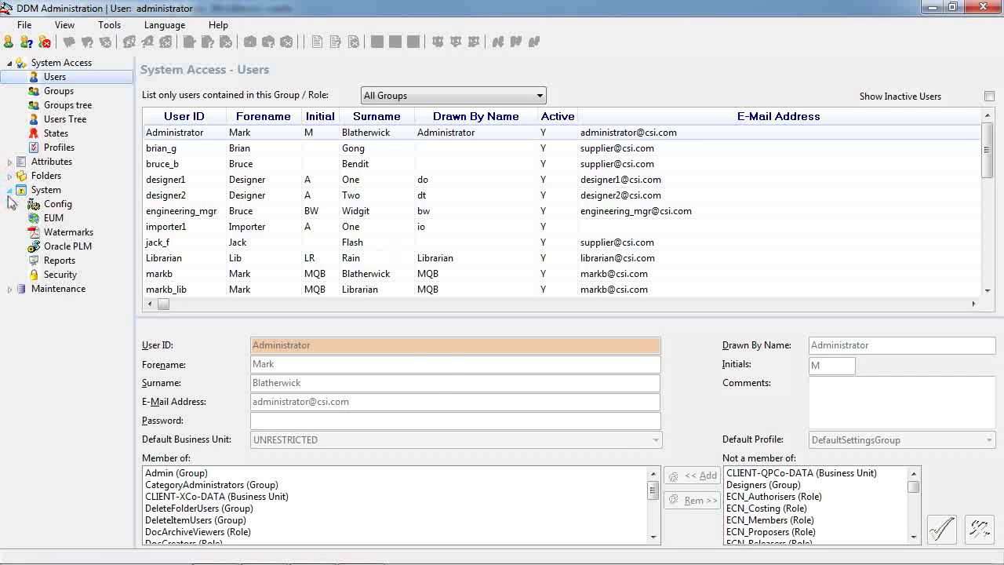
pyautogui.click(66, 209)
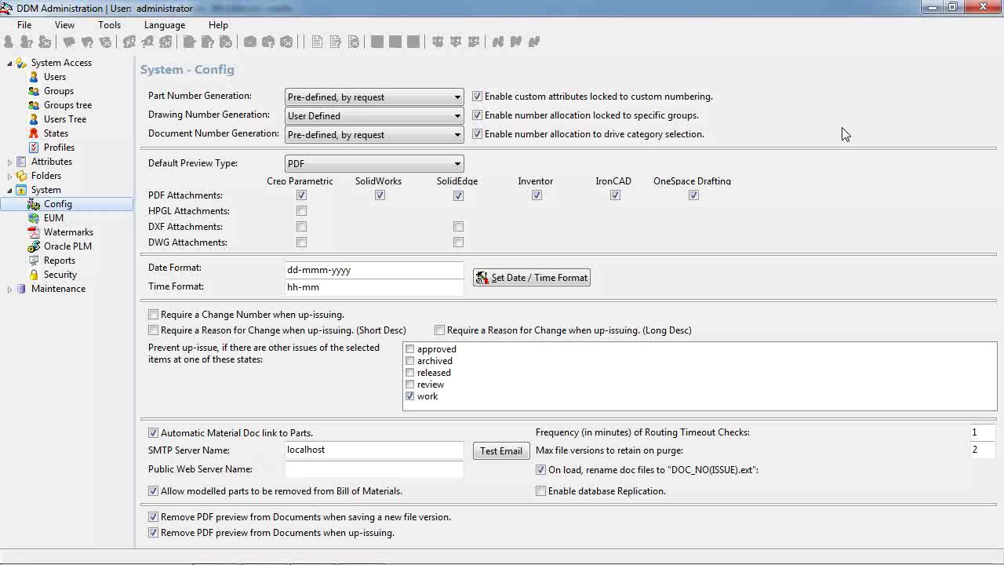
pyautogui.click(986, 10)
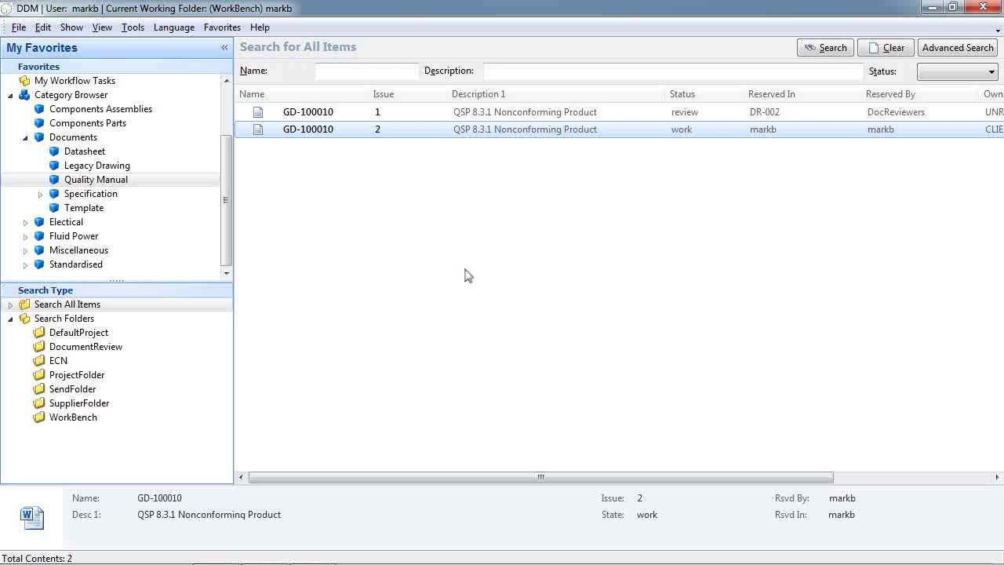
# Open GD-100010 issue 2 in Word and change "Nonconforming" to "Non-conforming" beneath the ISO reference in the page header
pyautogui.click(331, 133)
pyautogui.doubleClick(331, 133)
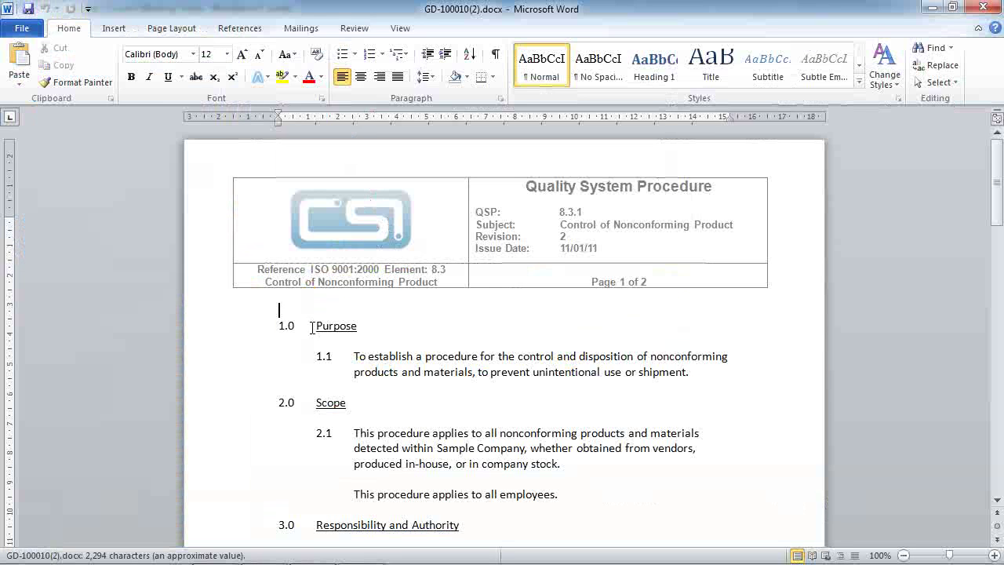
pyautogui.doubleClick(339, 280)
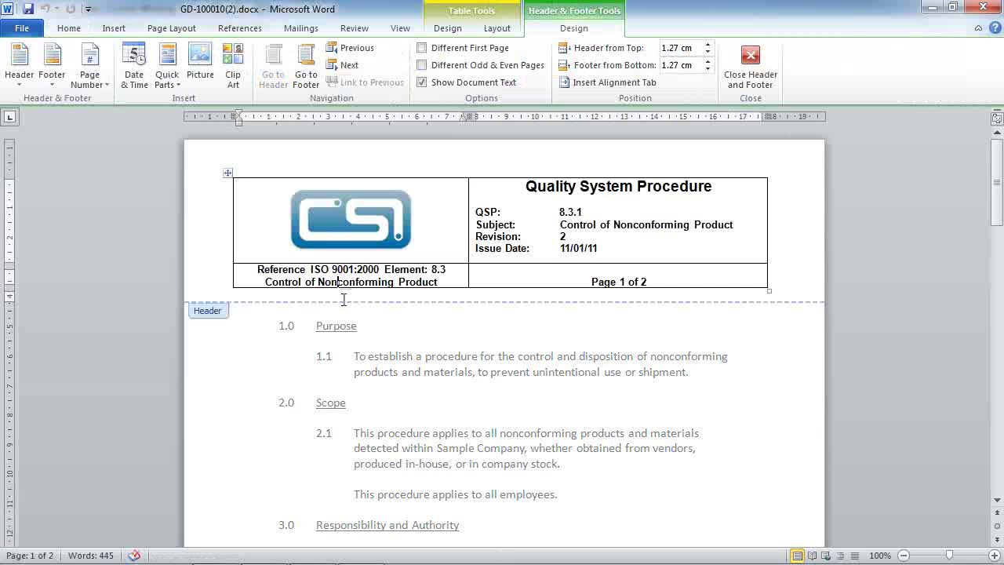
pyautogui.write('-')
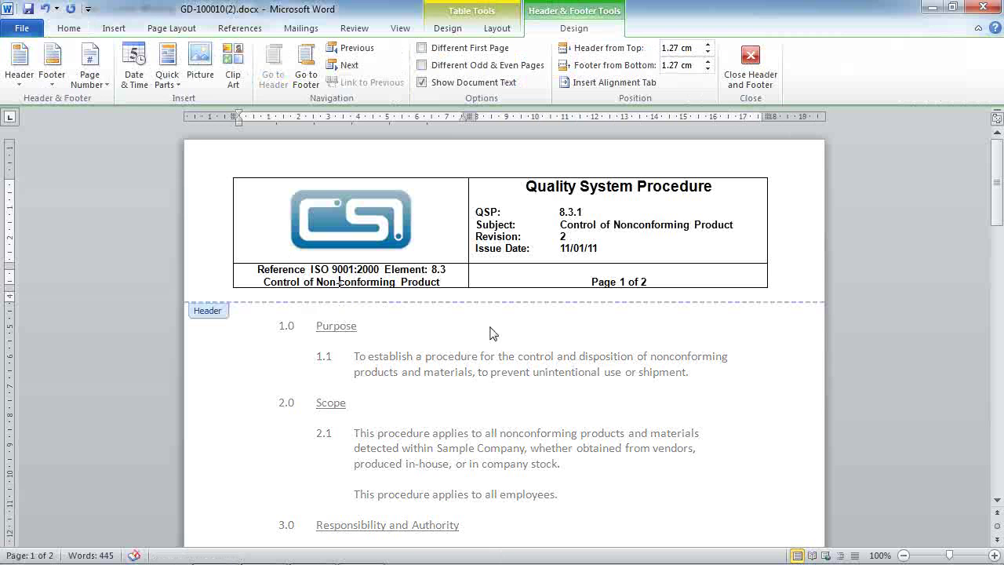
pyautogui.doubleClick(351, 380)
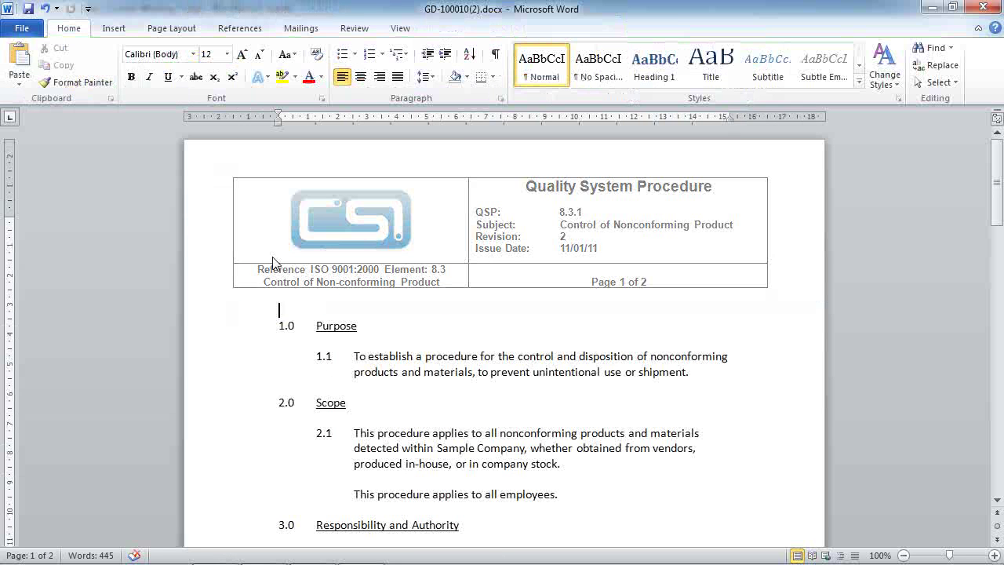
# Save the edited document by overwriting the existing GD-100010 issue 2 item, accept removal of its PDF preview, and close Word
pyautogui.click(27, 9)
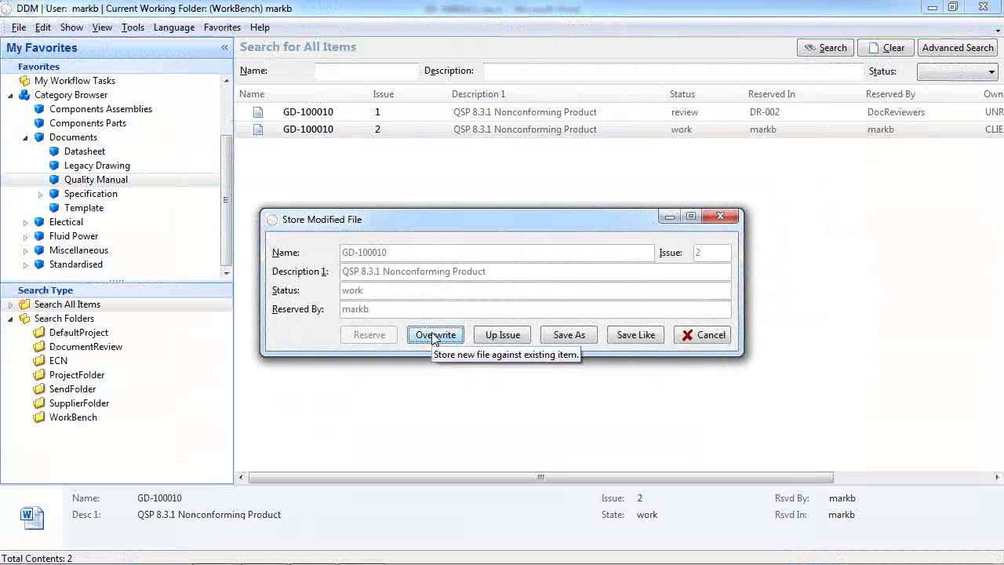
pyautogui.click(431, 335)
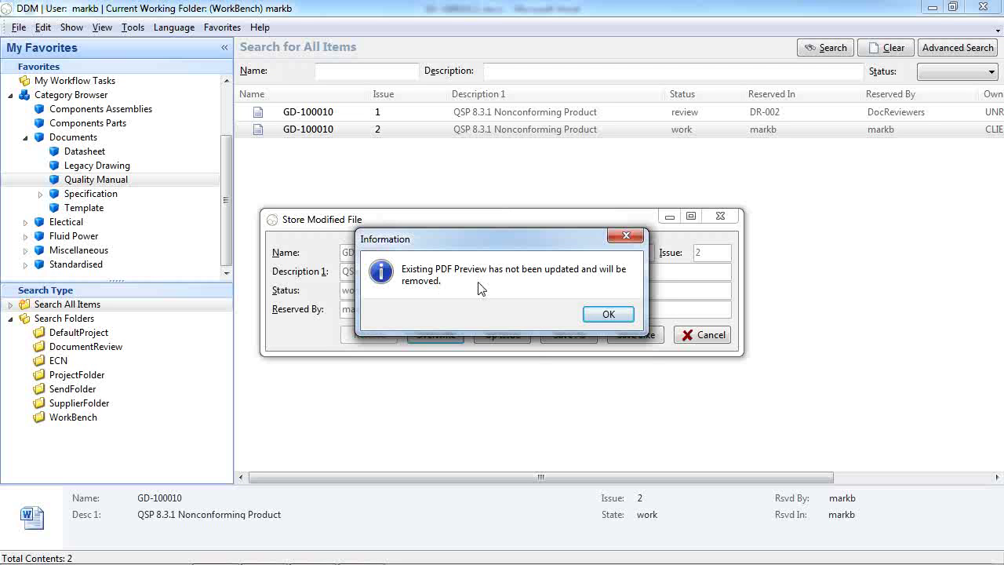
pyautogui.click(612, 314)
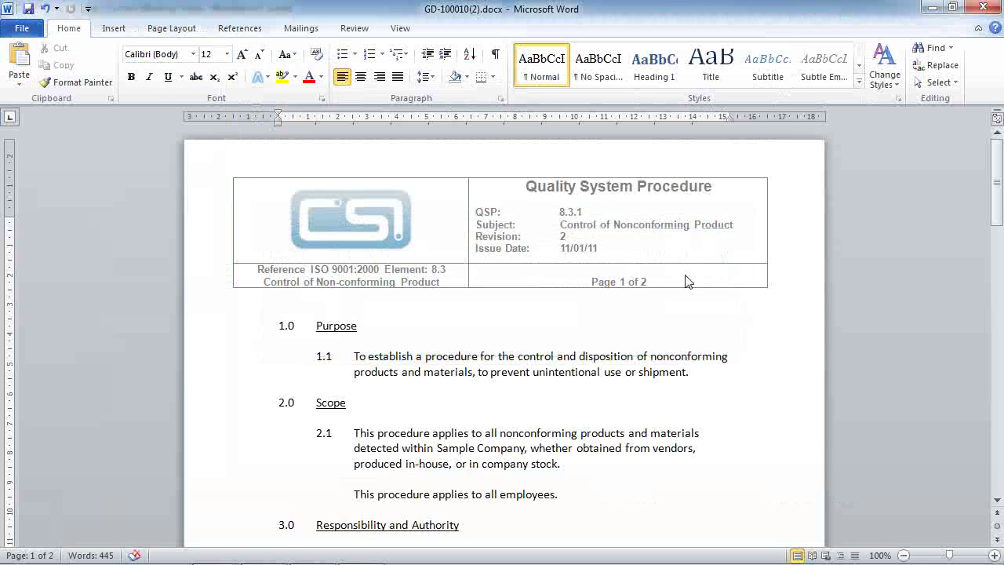
pyautogui.click(986, 8)
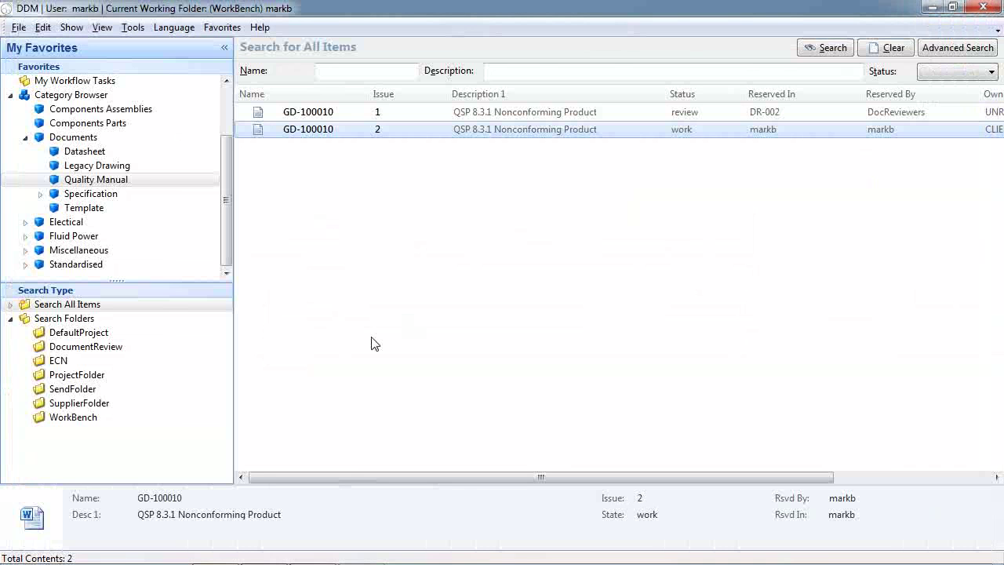
# Try to preview GD-100010 issue 2 from the search results
pyautogui.rightClick(327, 130)
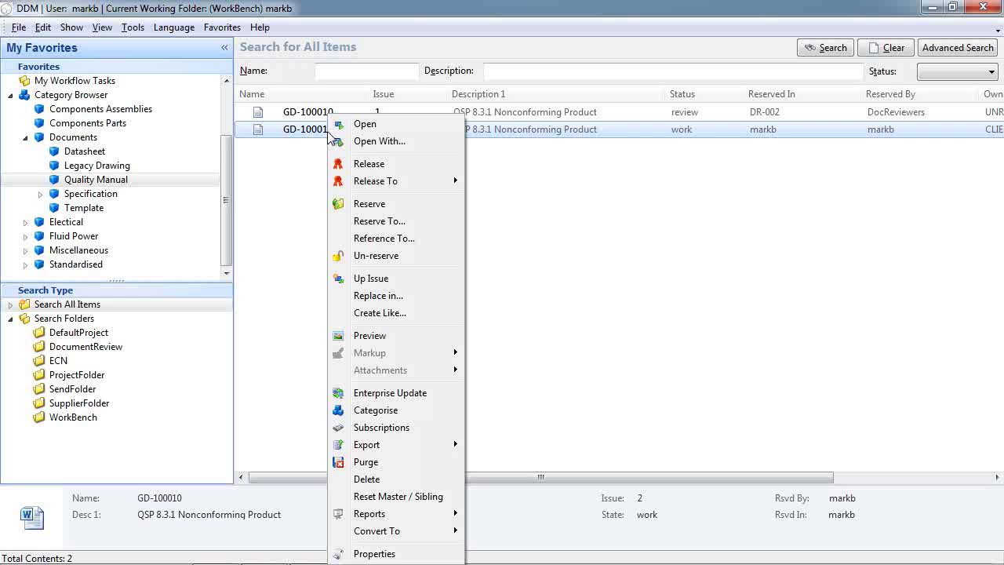
pyautogui.click(404, 335)
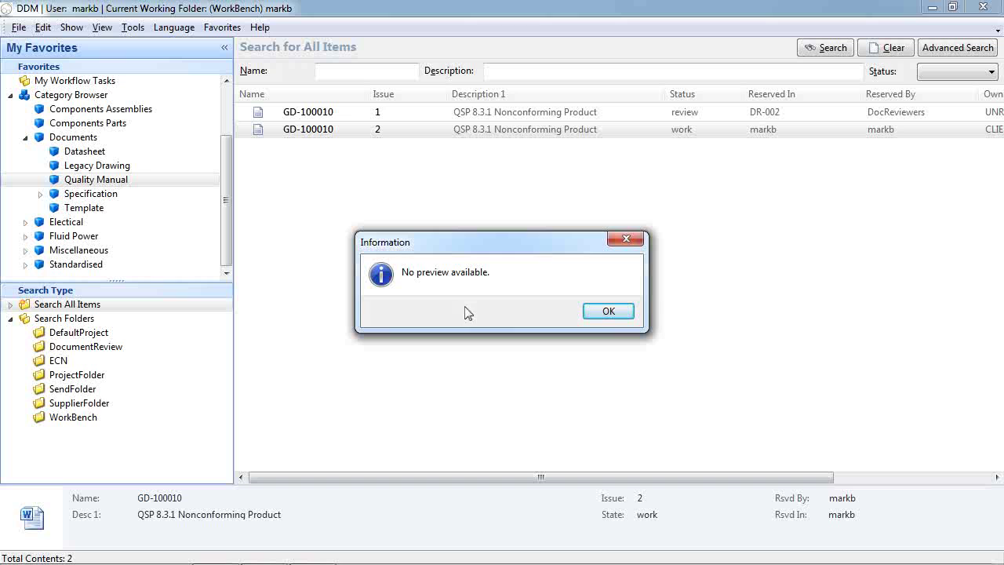
pyautogui.click(607, 310)
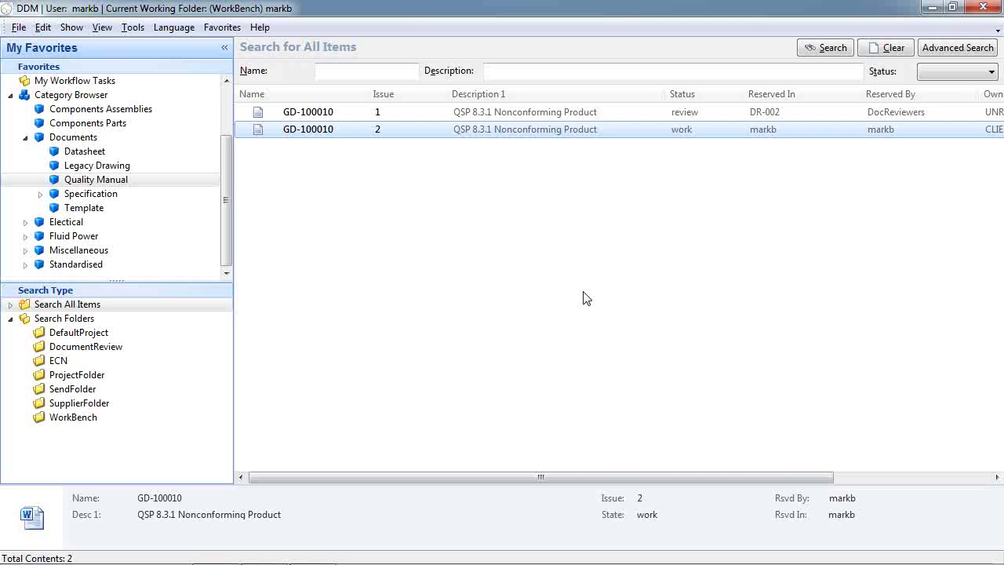
# Attach the GD-100010 PDF from the desktop as the preview in the properties of GD-100010 issue 2
pyautogui.rightClick(314, 129)
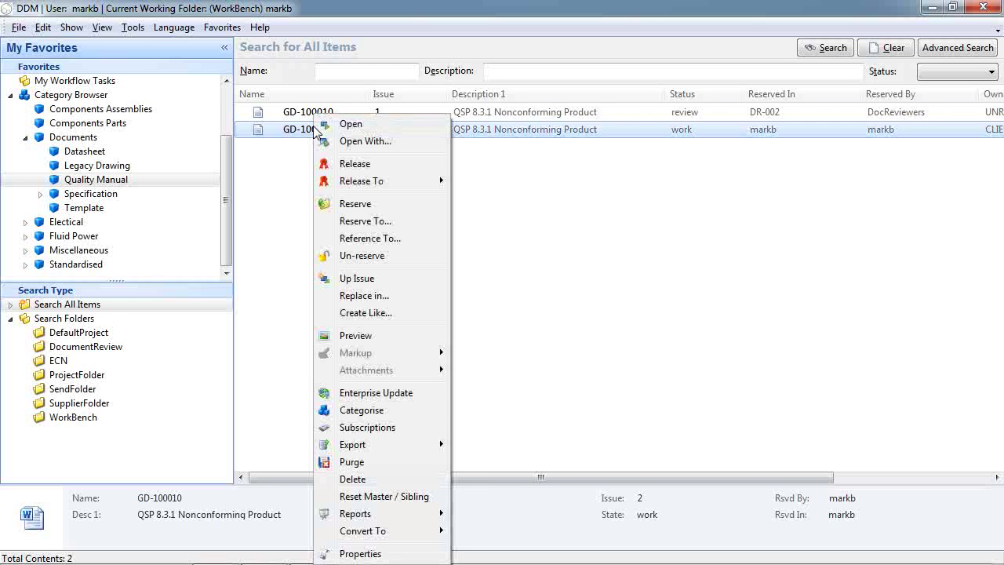
pyautogui.click(369, 553)
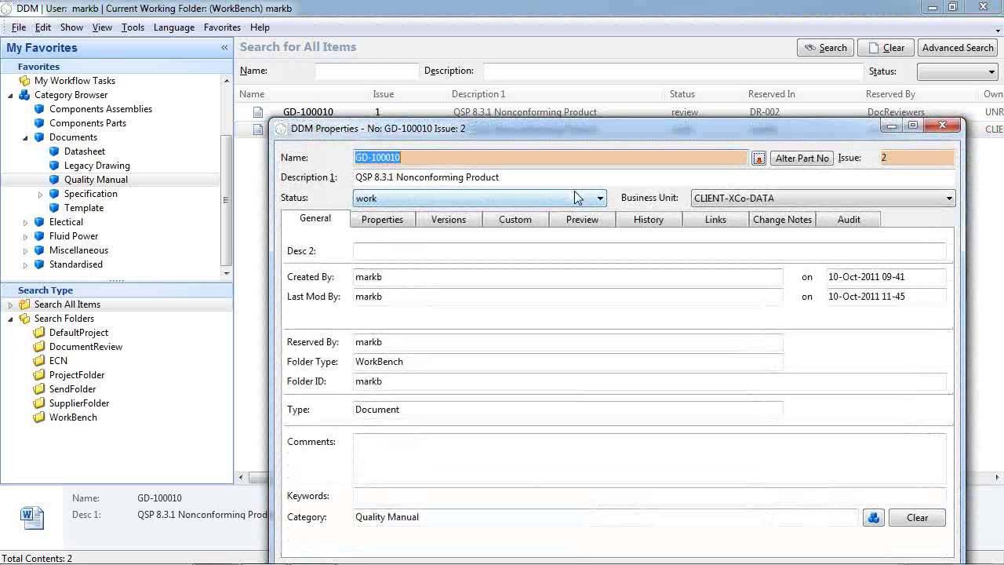
pyautogui.moveTo(564, 129); pyautogui.dragTo(496, 54)
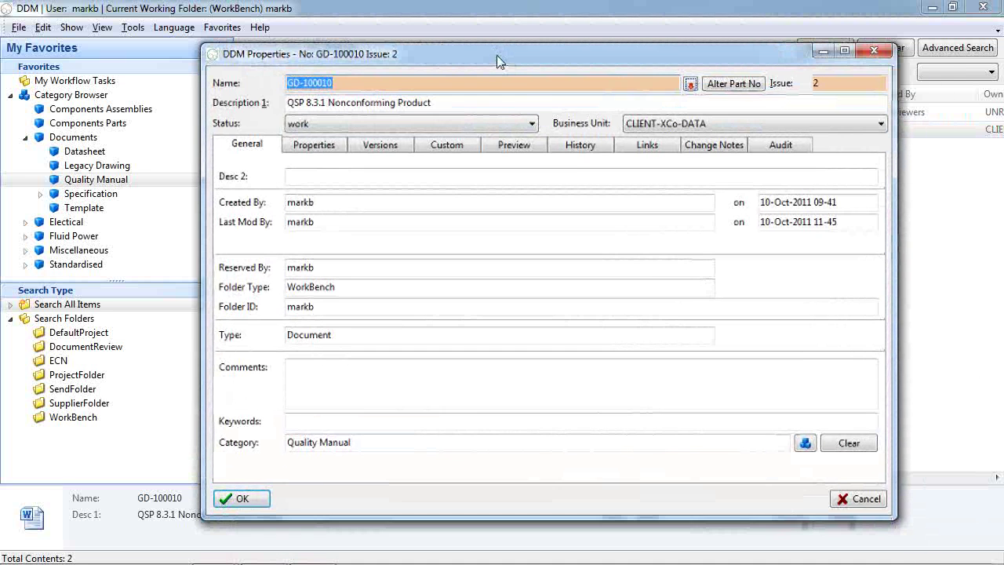
pyautogui.click(521, 148)
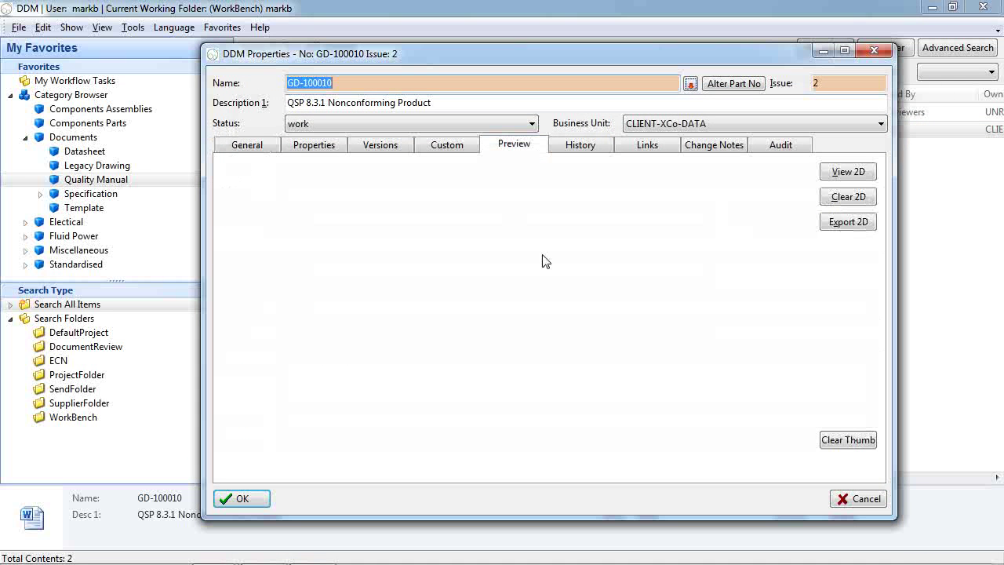
pyautogui.click(932, 8)
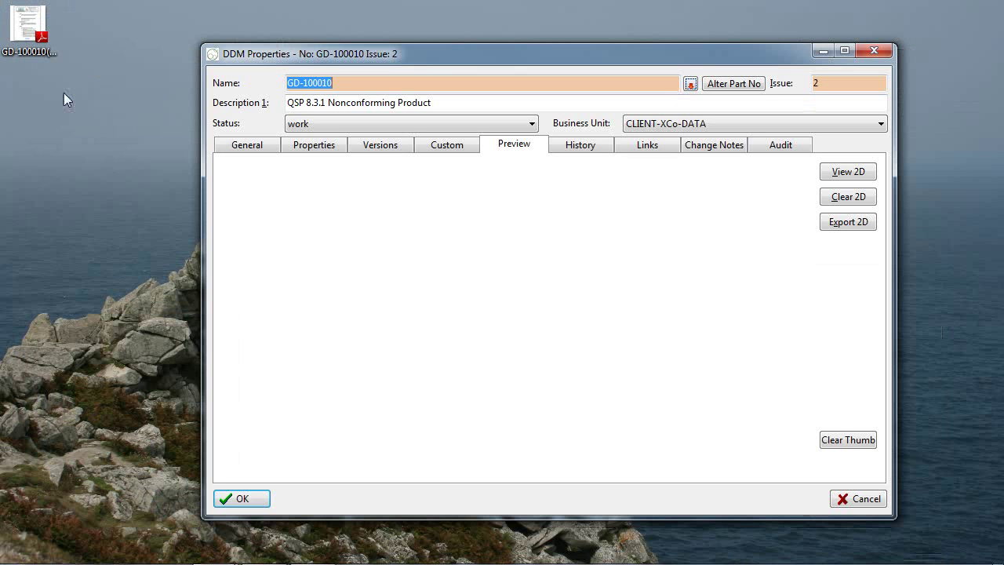
pyautogui.moveTo(27, 27); pyautogui.dragTo(549, 273)
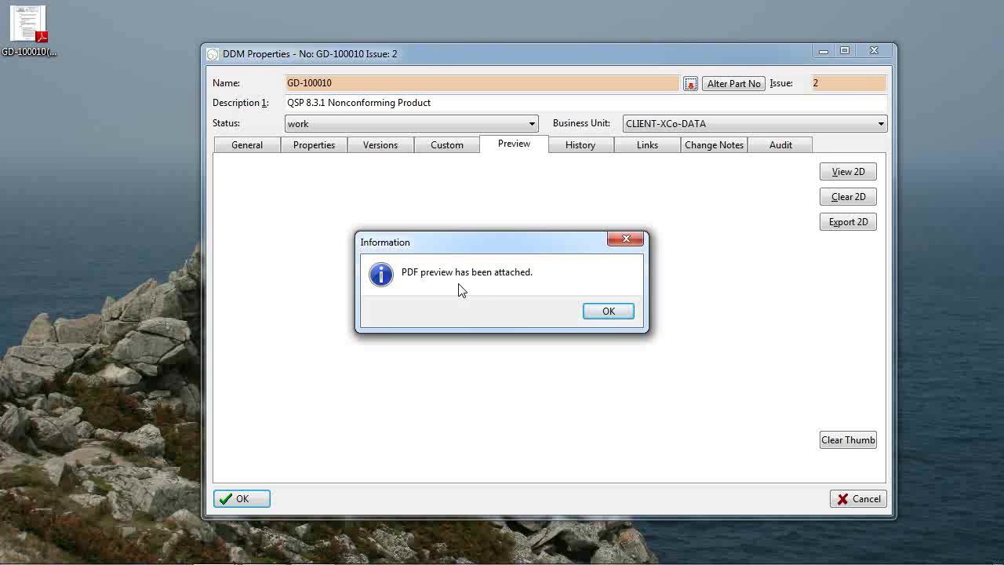
pyautogui.click(616, 312)
pyautogui.click(256, 498)
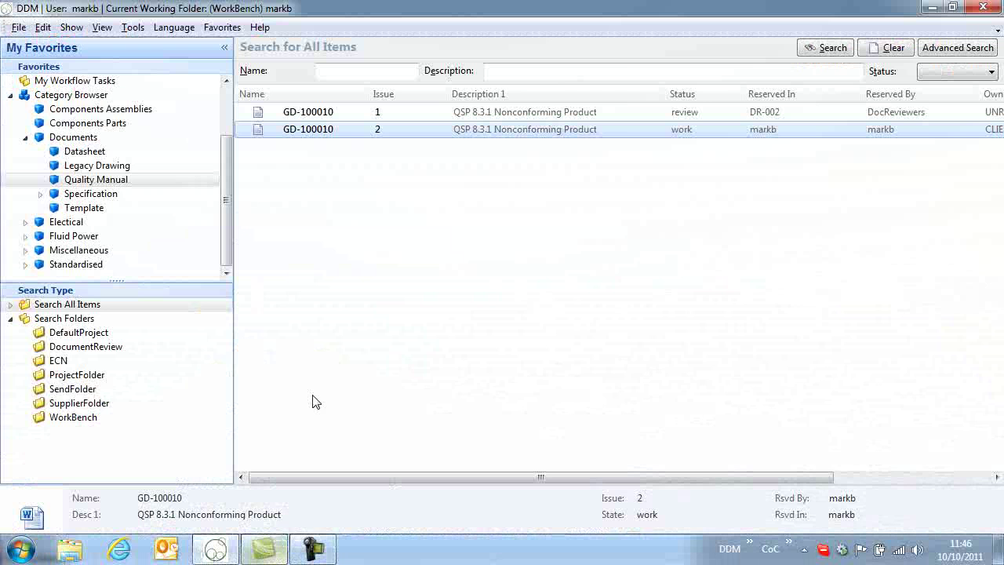
# View the newly attached PDF preview of GD-100010 issue 2 and close it
pyautogui.rightClick(332, 129)
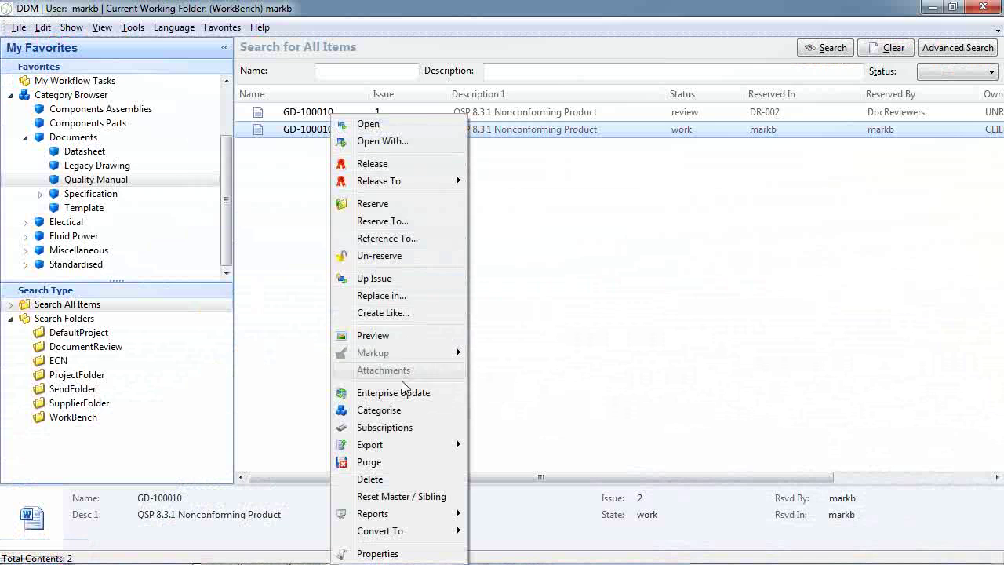
pyautogui.click(388, 336)
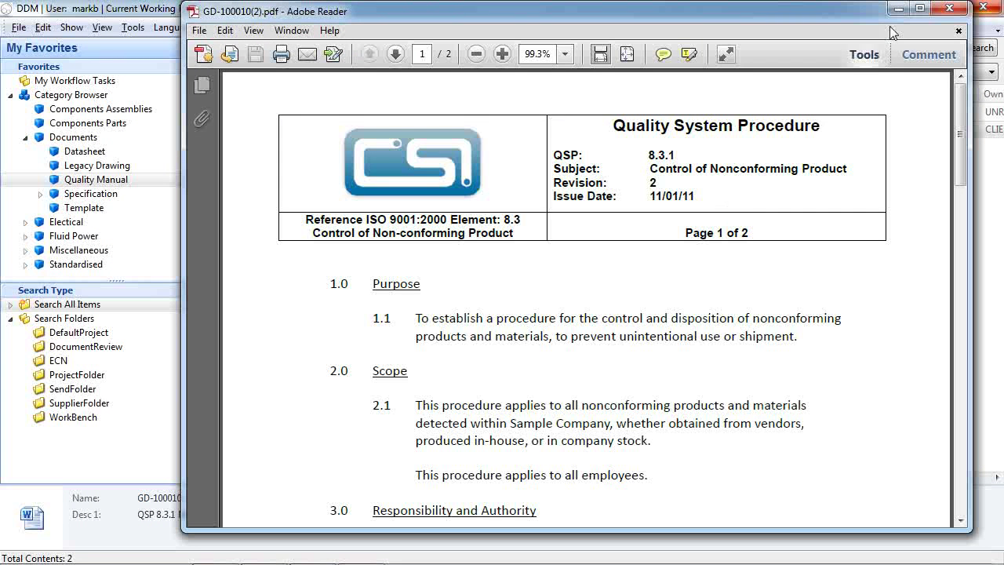
pyautogui.click(949, 8)
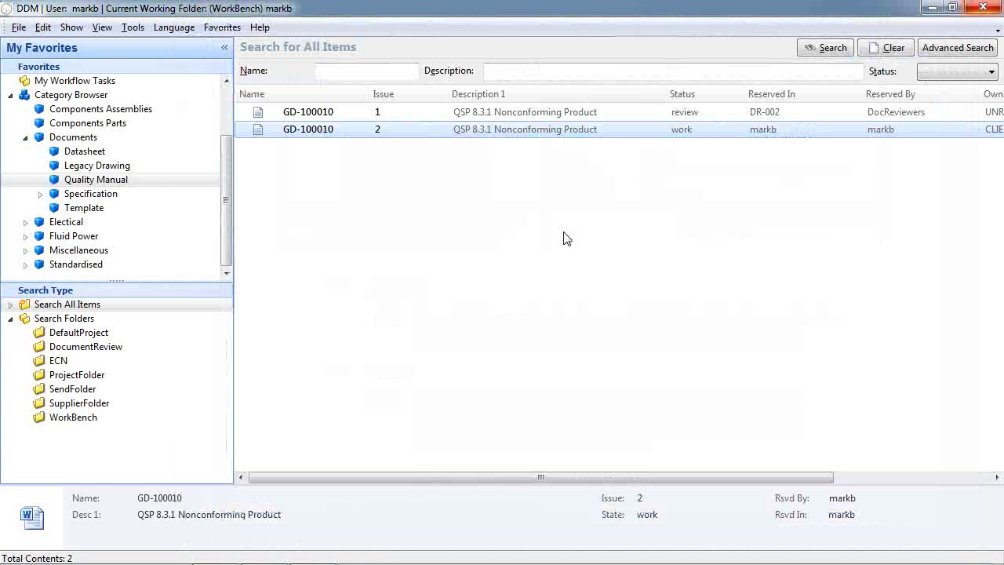